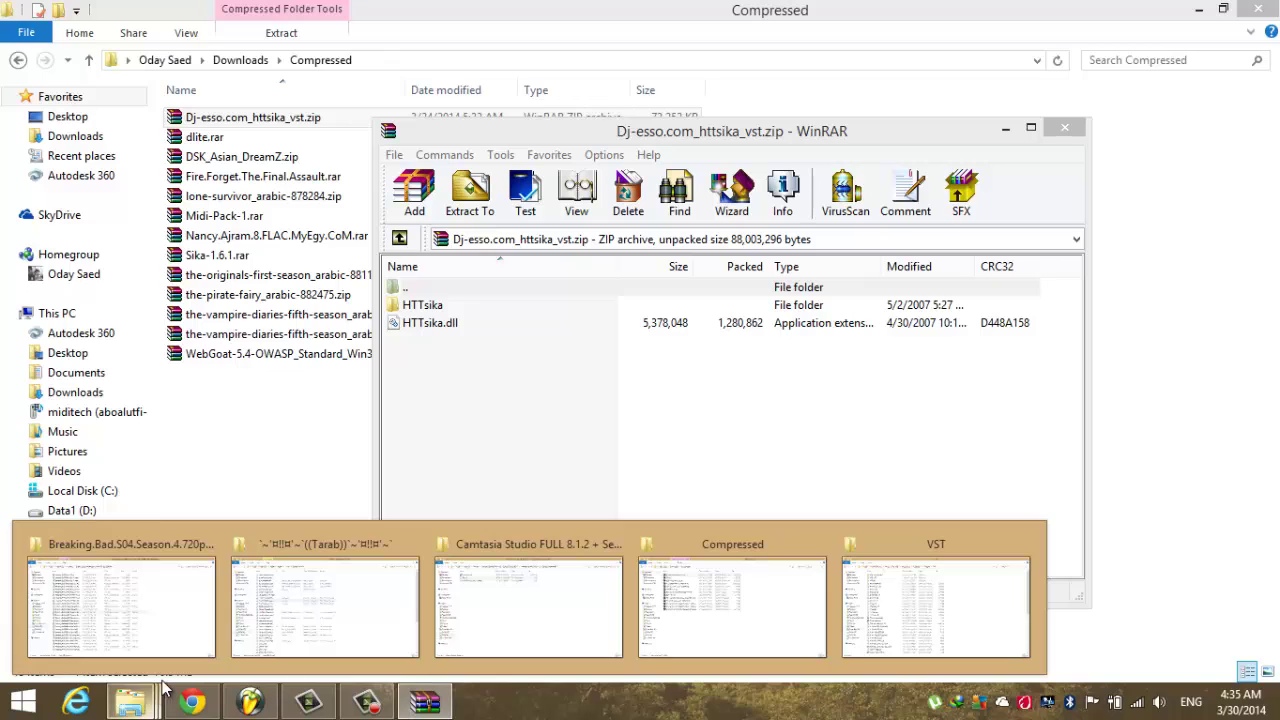
- Show the full path of FL Studio 11's VST plugins folder and select the HTTsika folder and HTTsika.dll in the open WinRAR archive
{"action": "left_click", "coordinate": [898, 620]}
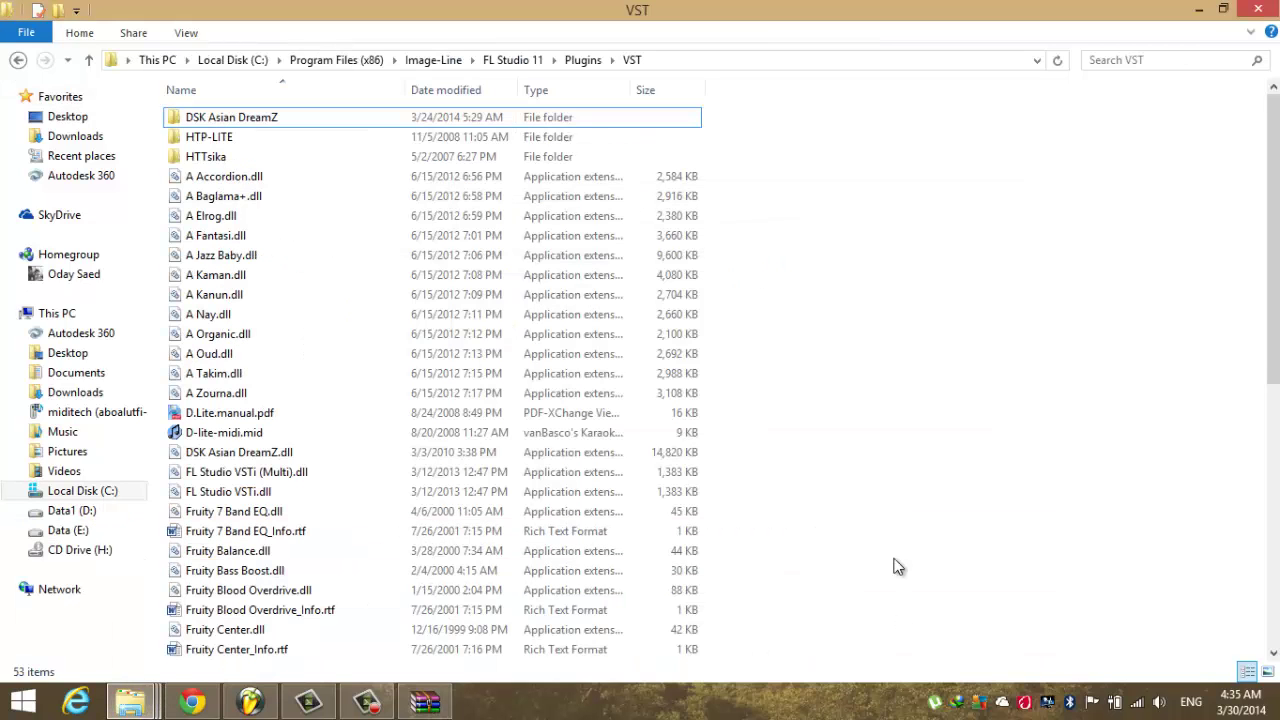
{"action": "left_click", "coordinate": [702, 59]}
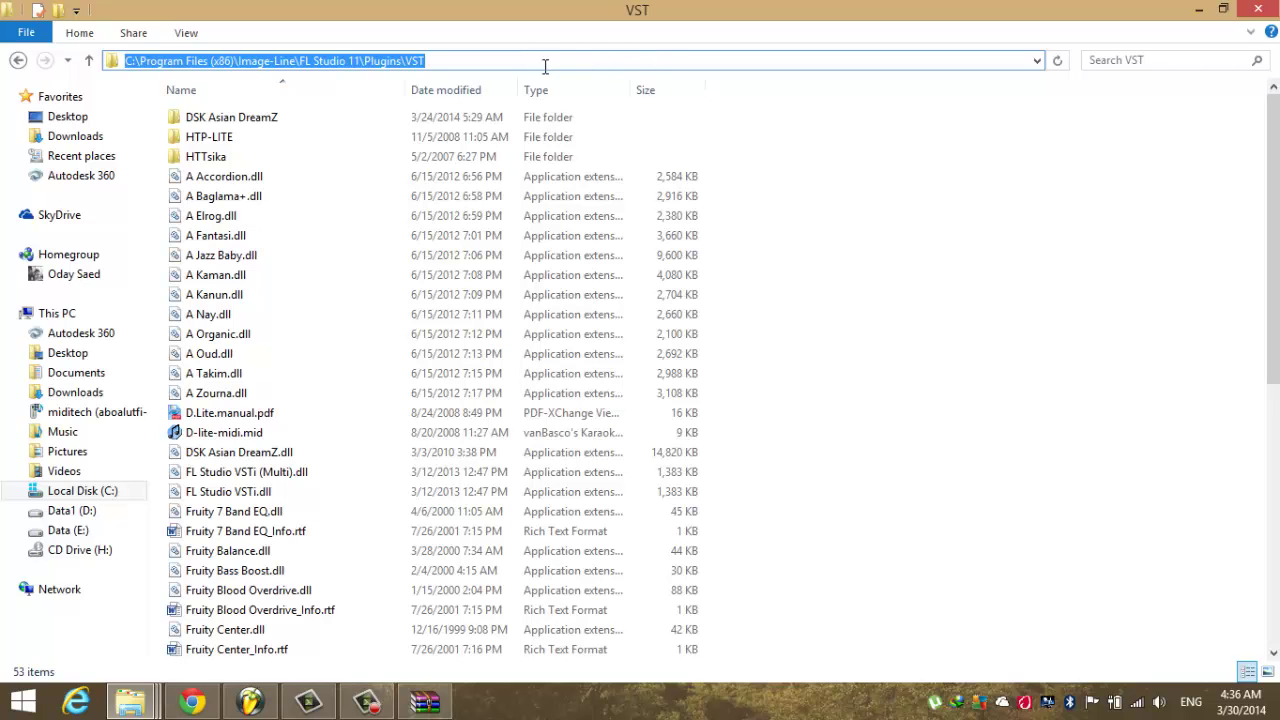
{"action": "left_click", "coordinate": [424, 700]}
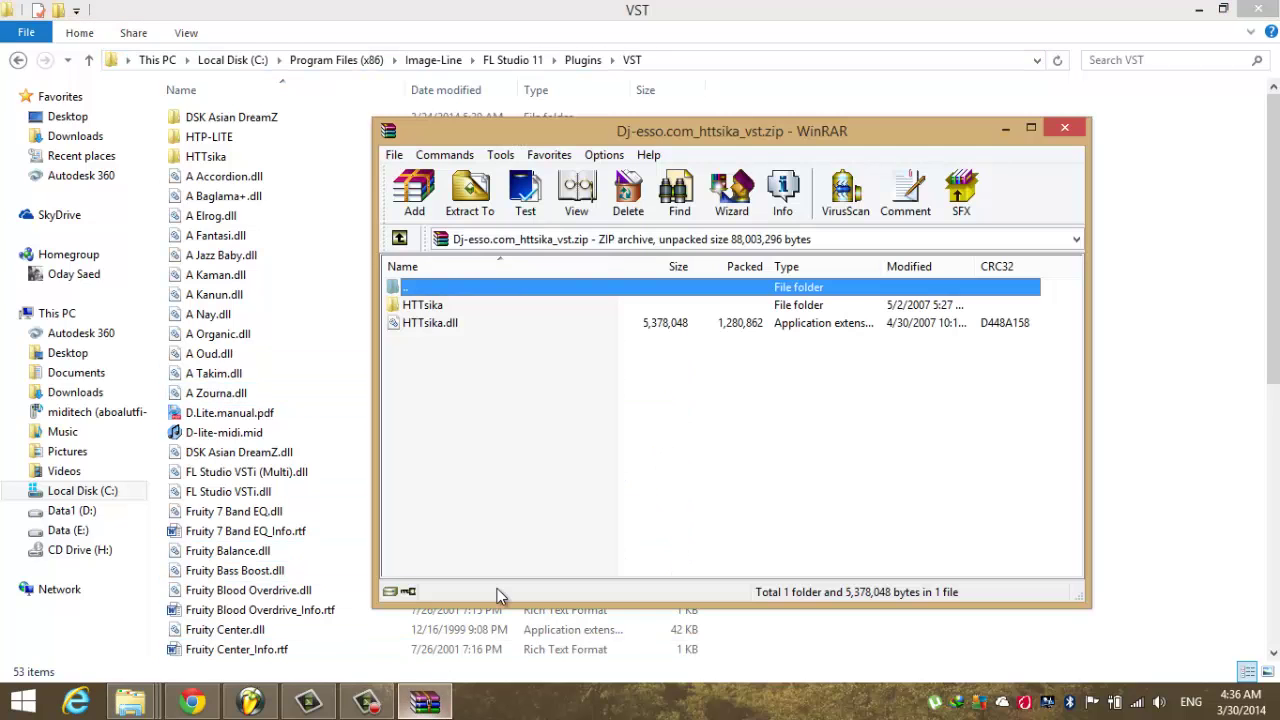
{"action": "left_click_drag", "start_coordinate": [588, 439], "coordinate": [401, 328]}
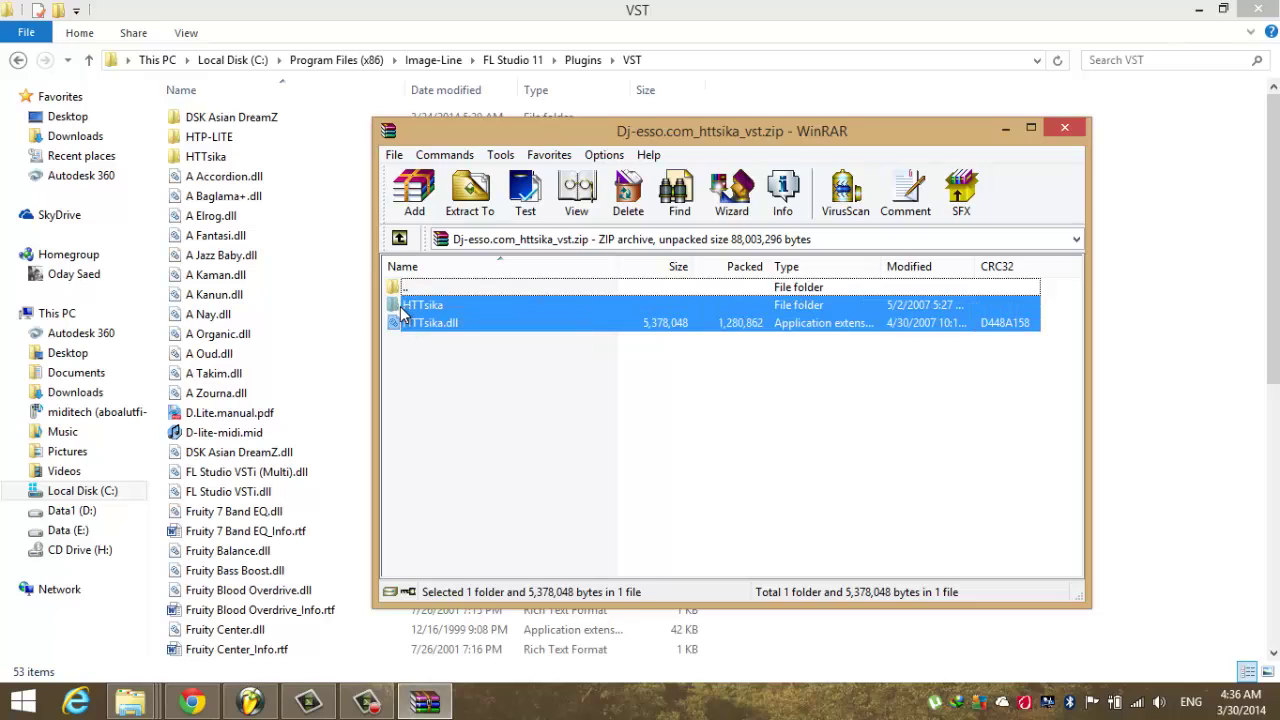
{"action": "left_click_drag", "start_coordinate": [302, 325], "coordinate": [420, 348]}
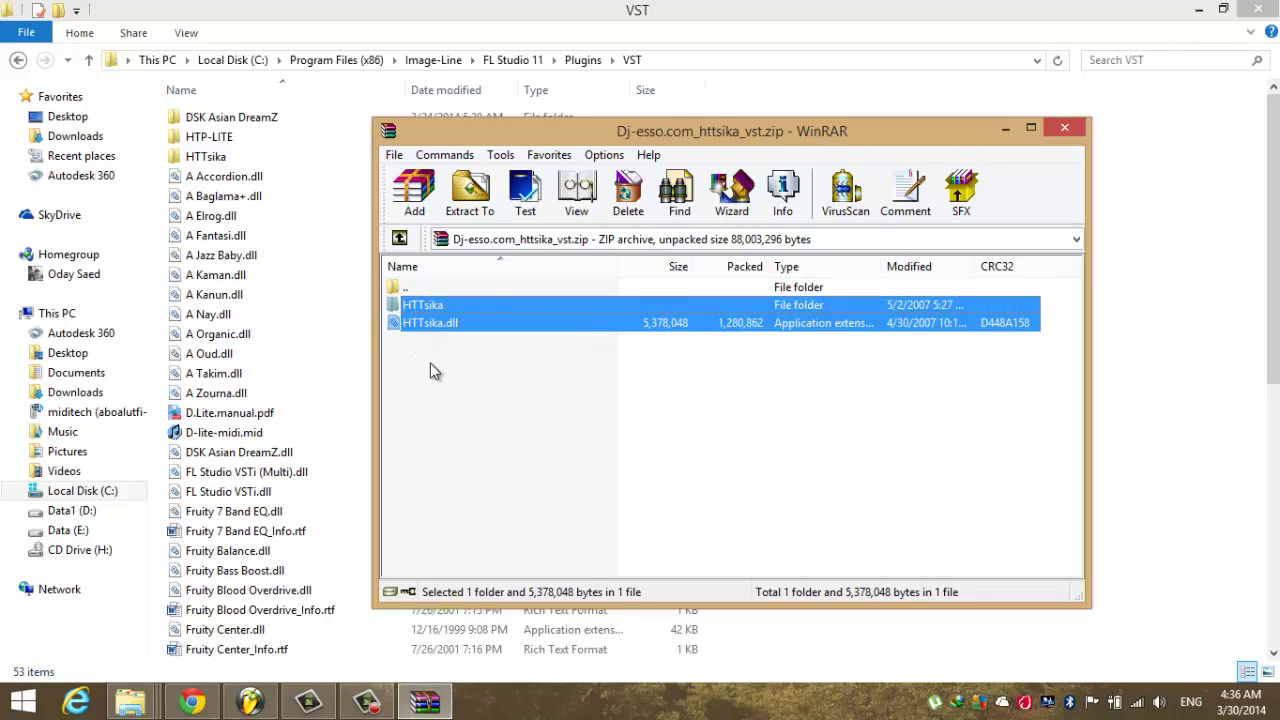
- Switch to FL Studio and find HTTsika among the instruments available for a new channel without adding it
{"action": "left_click", "coordinate": [257, 704]}
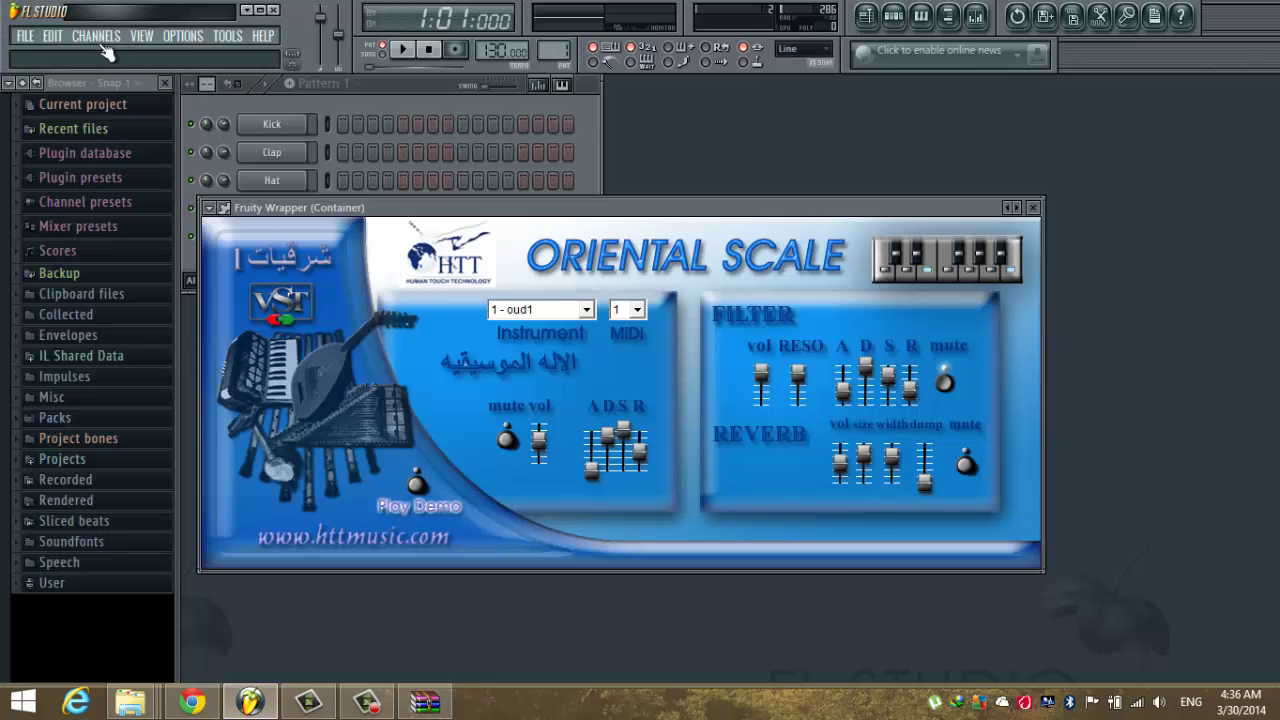
{"action": "left_click", "coordinate": [97, 37]}
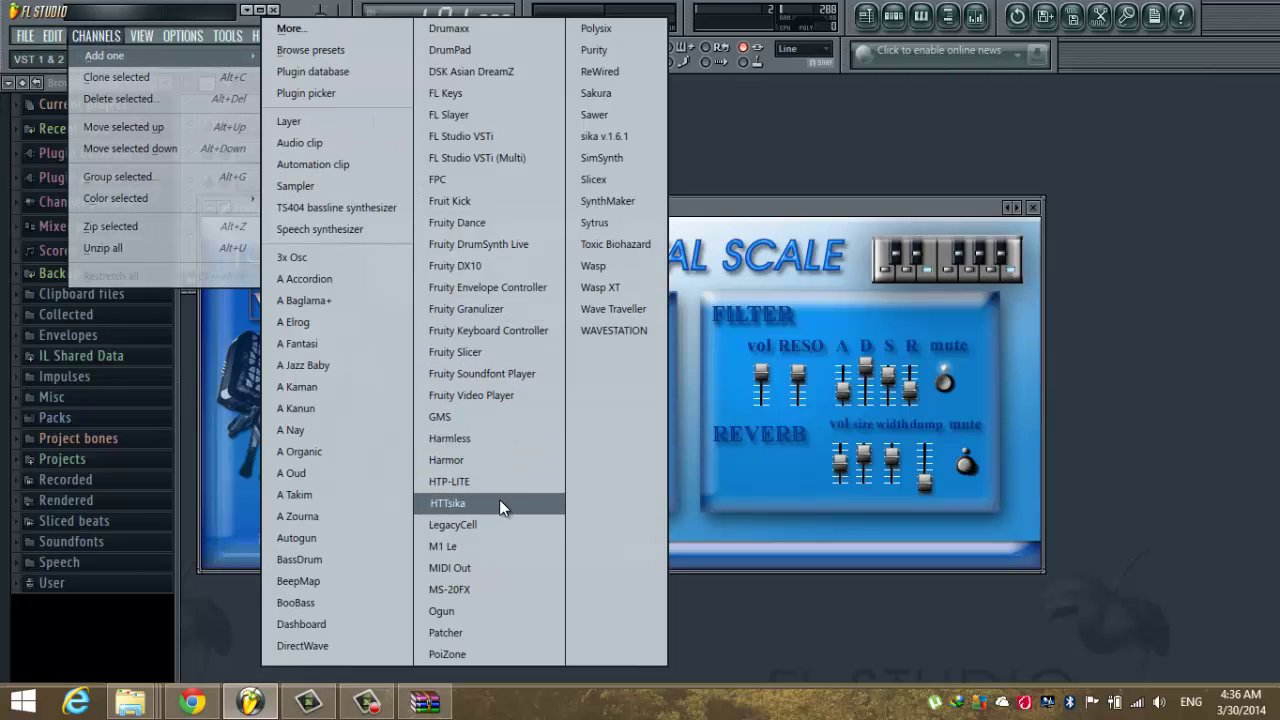
{"action": "left_click", "coordinate": [746, 205]}
- Browse the Oriental Scale plugin's instruments, choose 1 - oud1 and open the channel's piano roll
{"action": "left_click", "coordinate": [587, 310]}
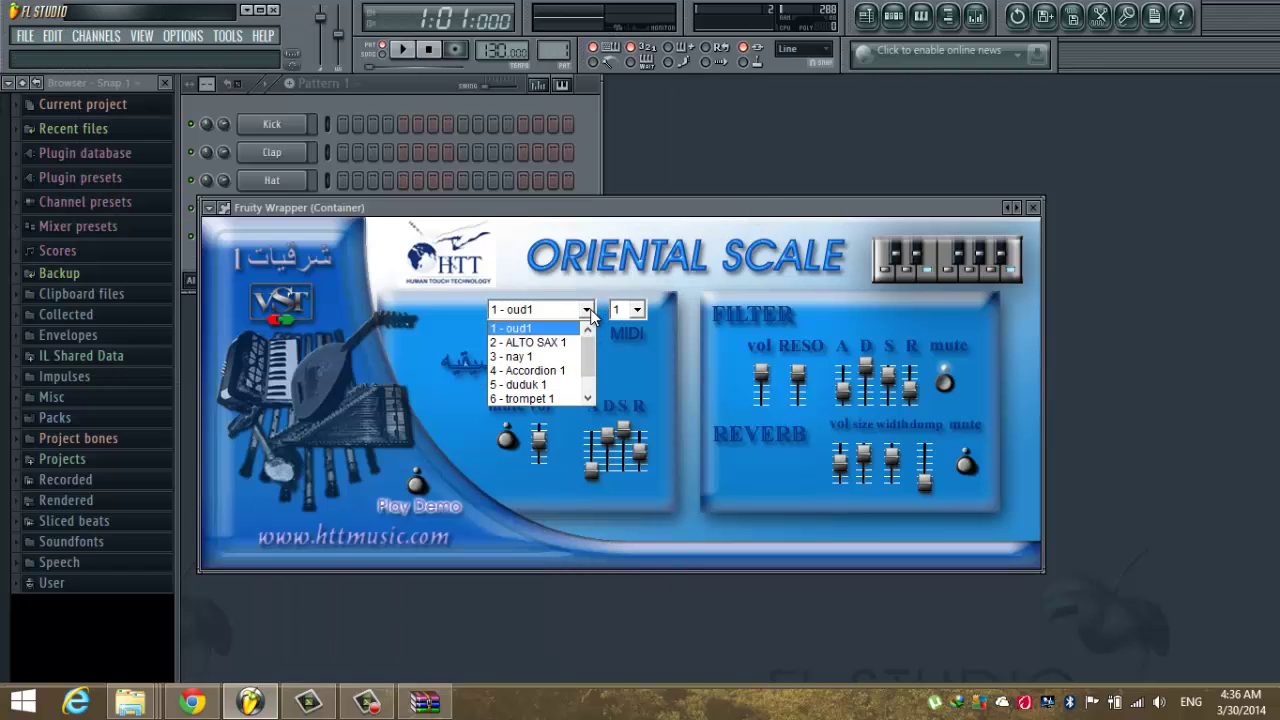
{"action": "scroll", "coordinate": [565, 362], "scroll_direction": "down", "scroll_amount": 2}
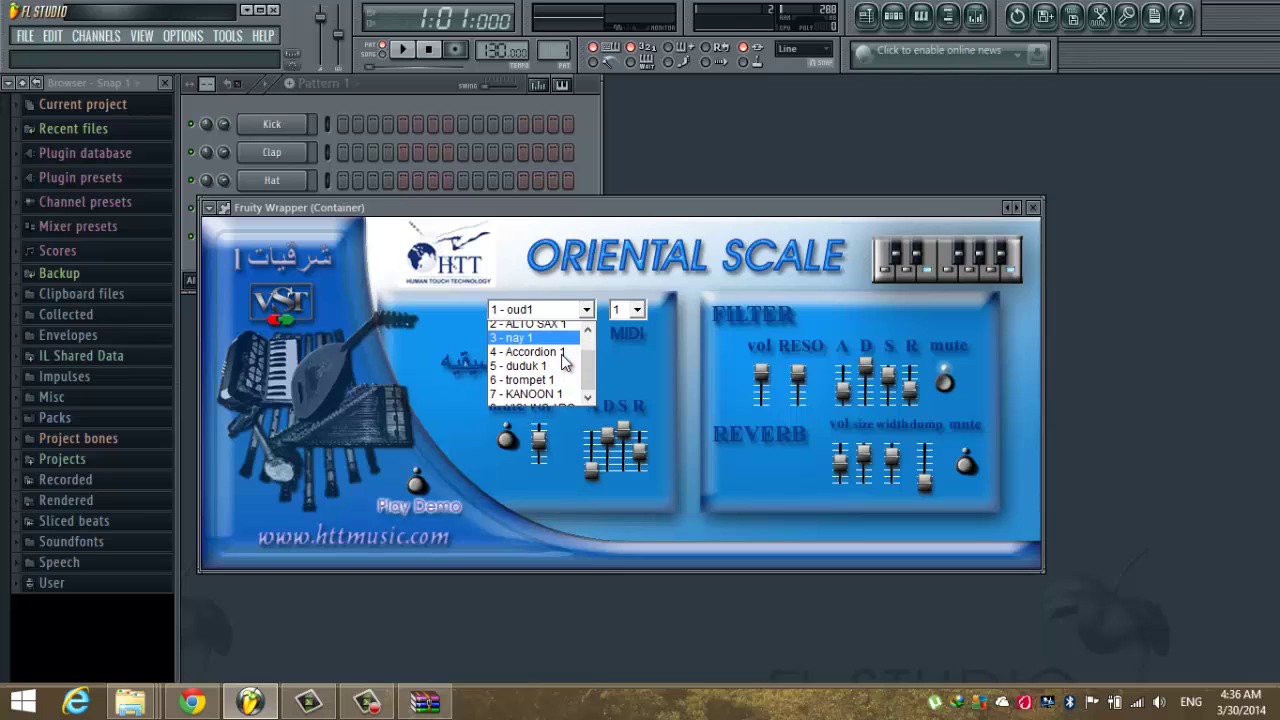
{"action": "scroll", "coordinate": [565, 362], "scroll_direction": "up", "scroll_amount": 2}
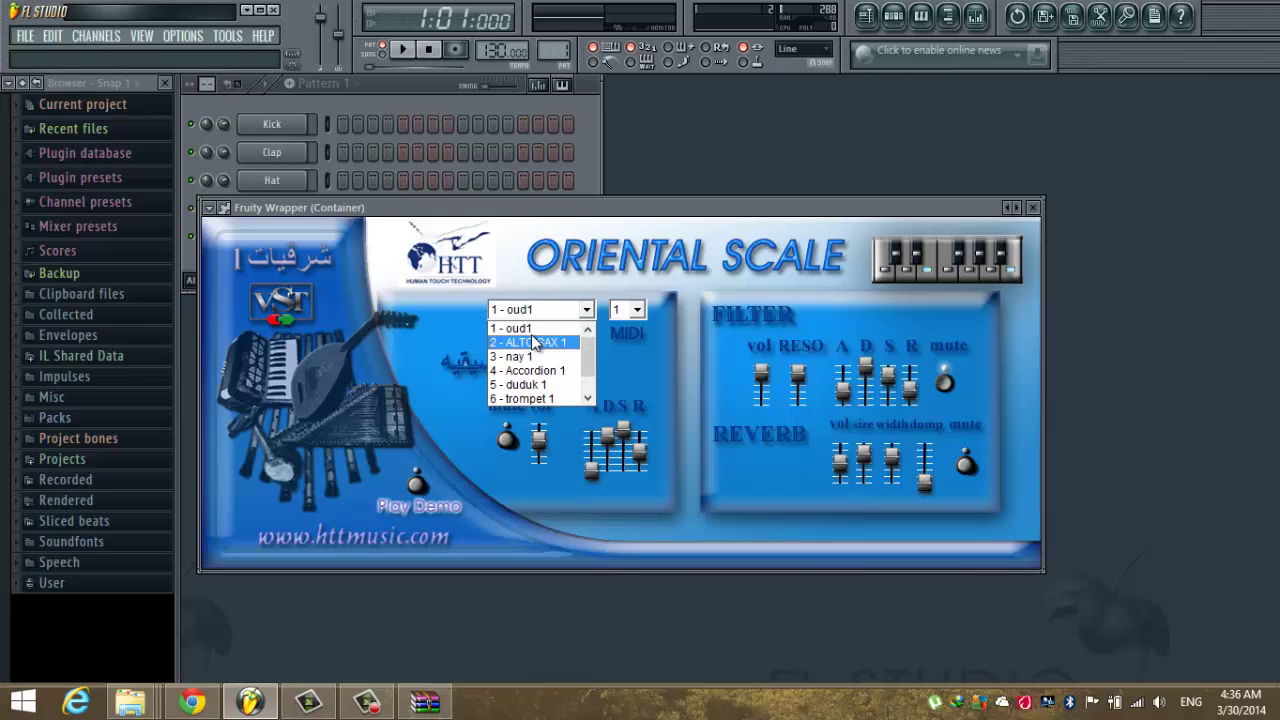
{"action": "left_click", "coordinate": [531, 330]}
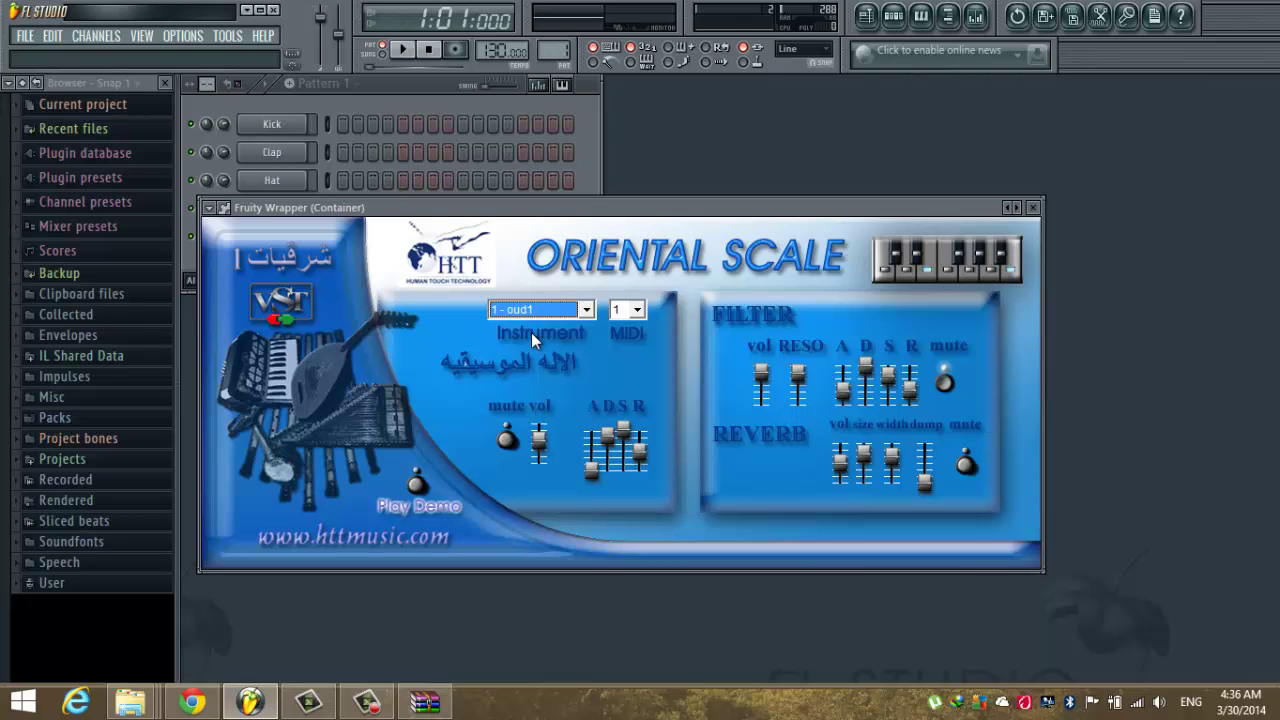
{"action": "left_click", "coordinate": [208, 208]}
{"action": "left_click", "coordinate": [236, 227]}
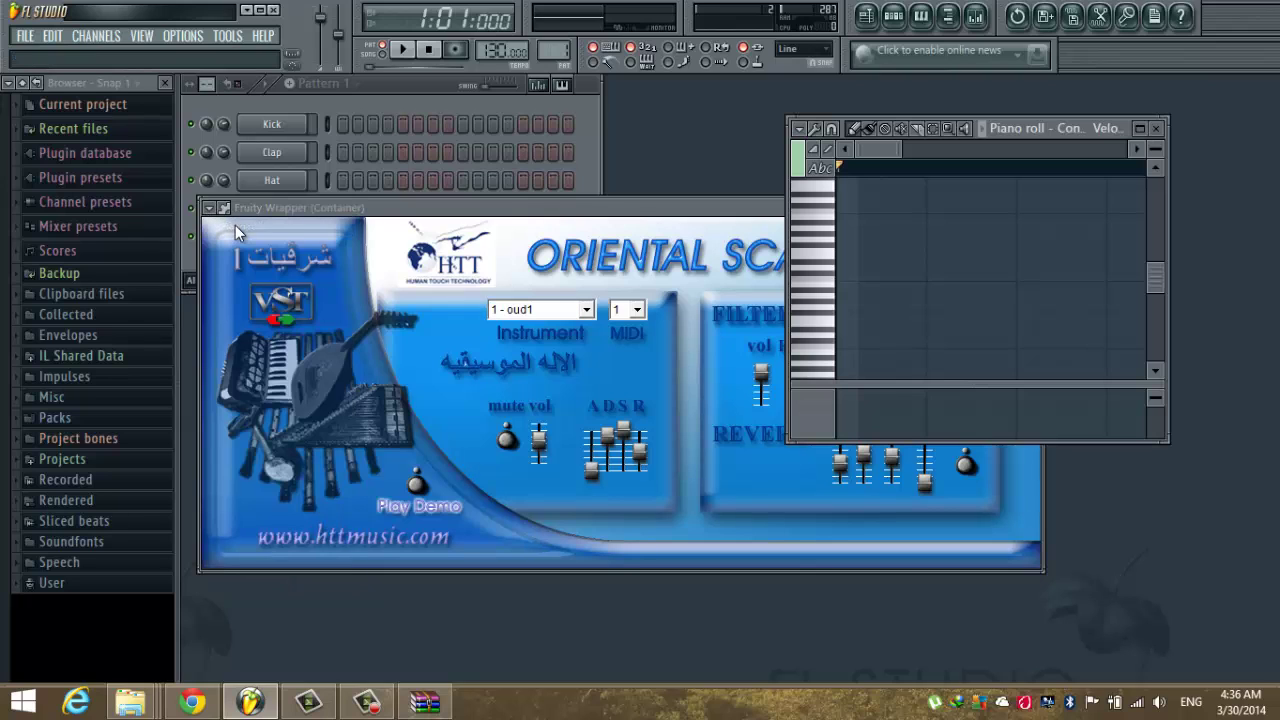
- Play a live test melody with the oud1 sound, using notes mostly around D4 to G4
{"action": "key", "text": "x"}
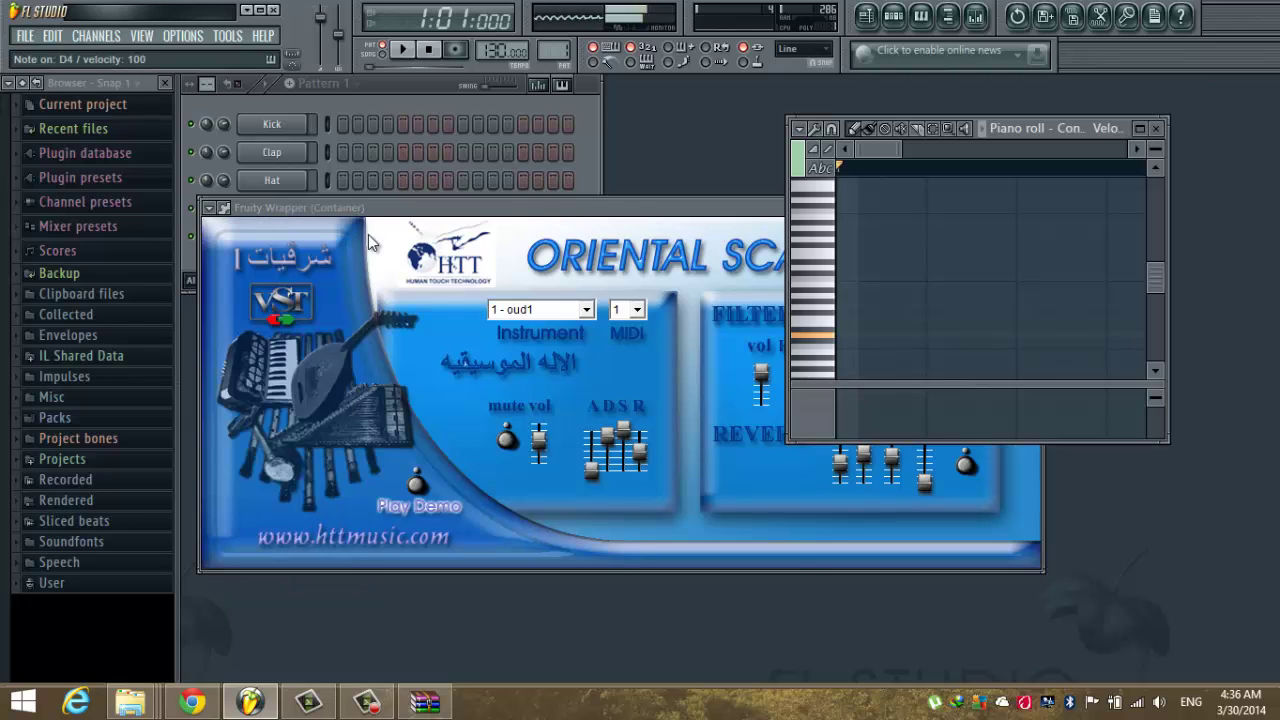
{"action": "key", "text": "x"}
{"action": "key", "text": "v"}
{"action": "key", "text": "b"}
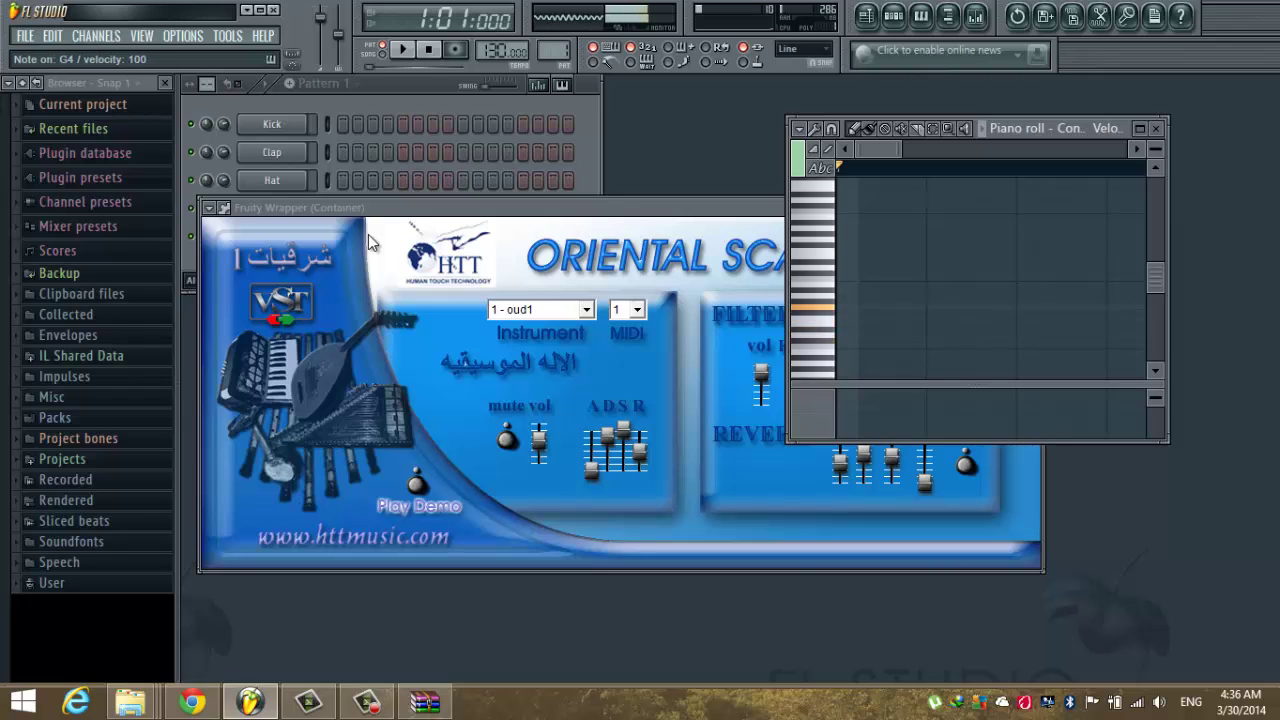
{"action": "key", "text": "b"}
{"action": "key", "text": "b"}
{"action": "key", "text": "h"}
{"action": "key", "text": "b"}
{"action": "key", "text": "b"}
{"action": "key", "text": "v"}
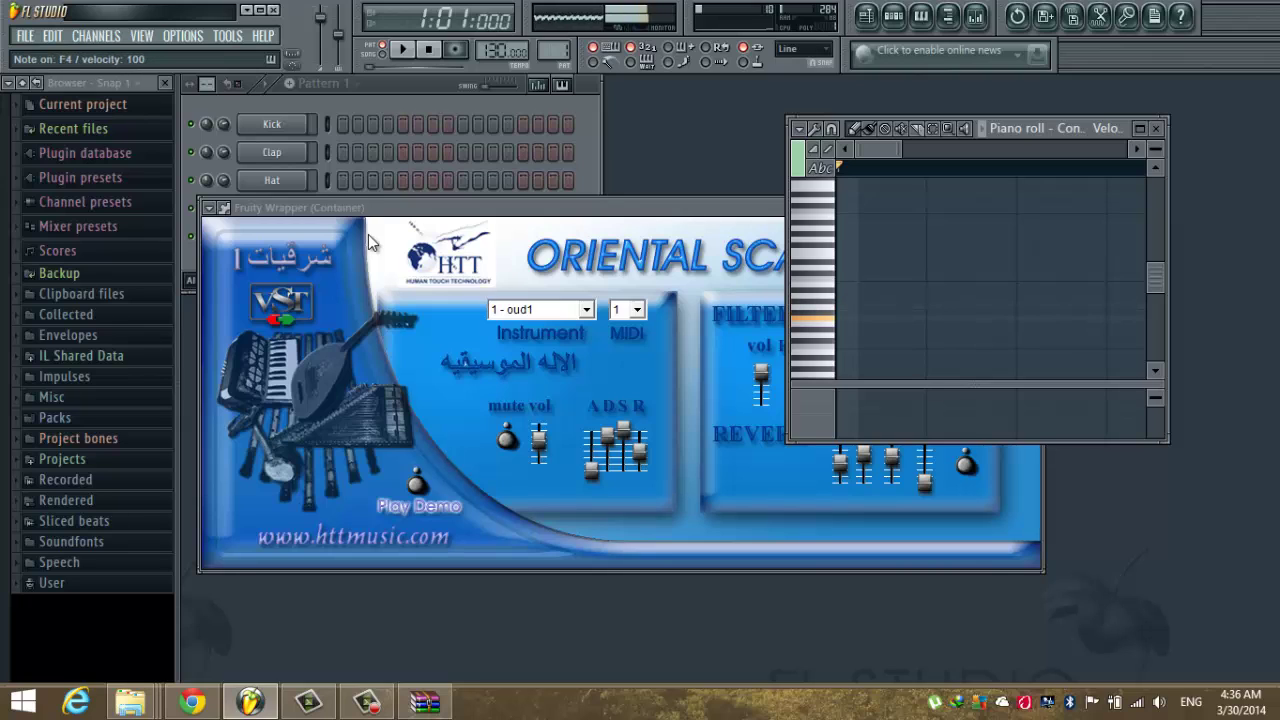
{"action": "key", "text": "c"}
{"action": "key", "text": "z"}
{"action": "key", "text": "x"}
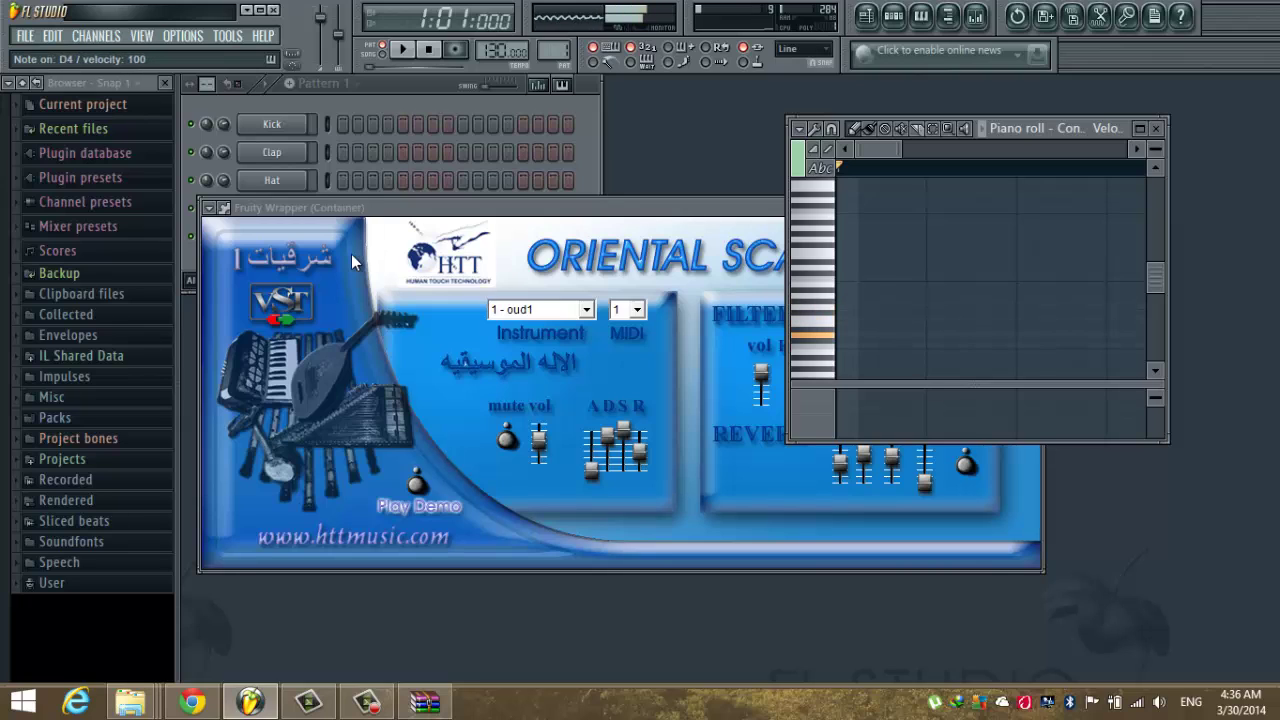
{"action": "key", "text": "c"}
{"action": "key", "text": "c"}
{"action": "key", "text": "v"}
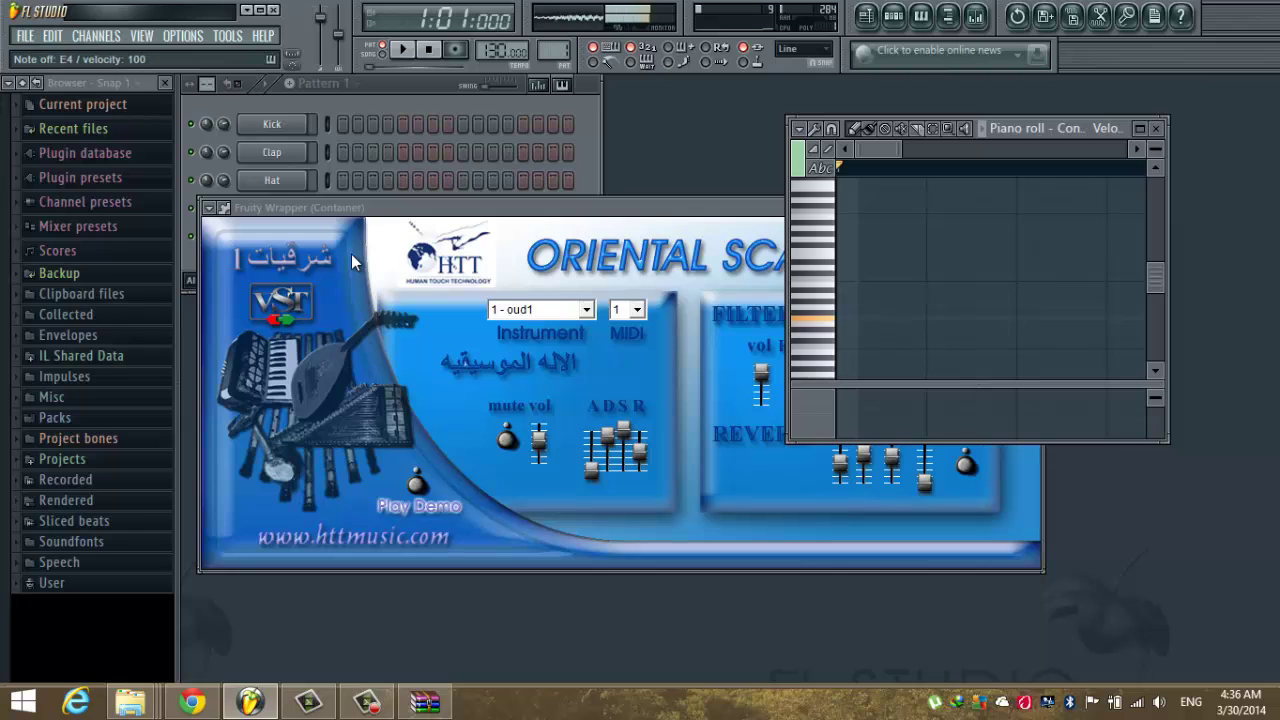
{"action": "key", "text": "b"}
{"action": "key", "text": "b"}
{"action": "key", "text": "b"}
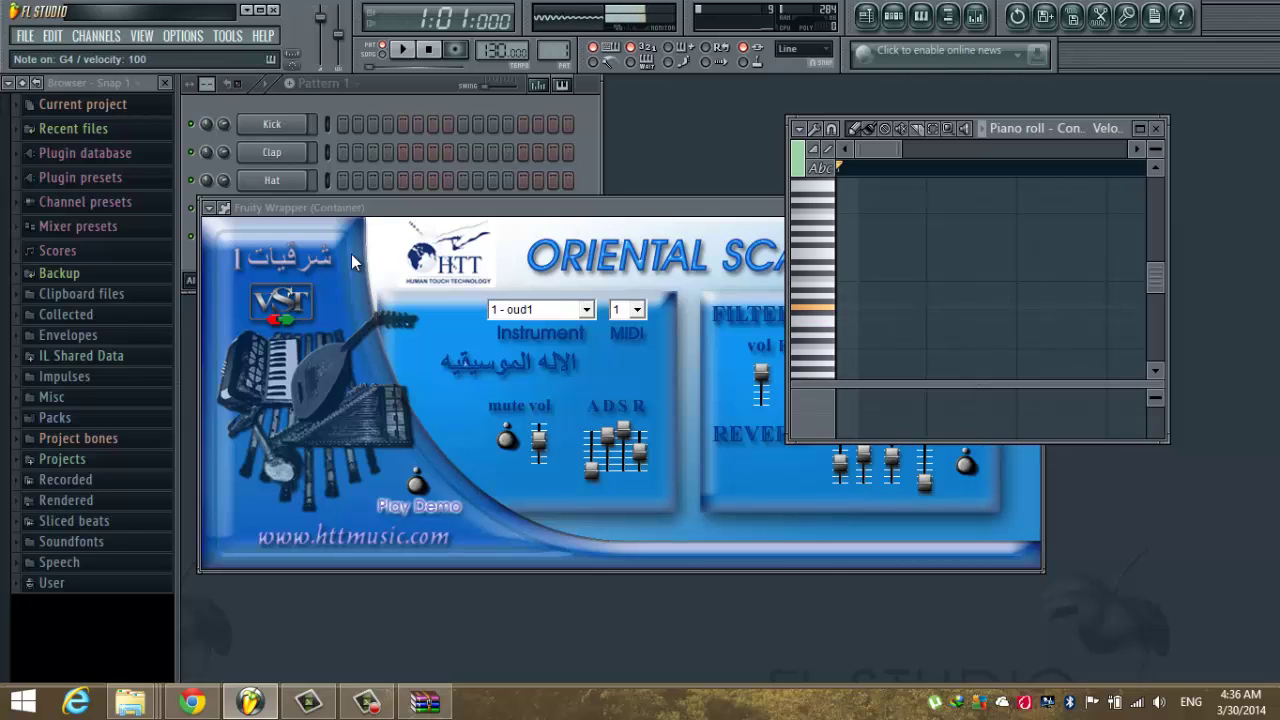
{"action": "key", "text": "n"}
{"action": "key", "text": "m"}
{"action": "key", "text": "h"}
{"action": "key", "text": "b"}
{"action": "key", "text": "h"}
{"action": "key", "text": "b"}
{"action": "key", "text": "b"}
{"action": "key", "text": "v"}
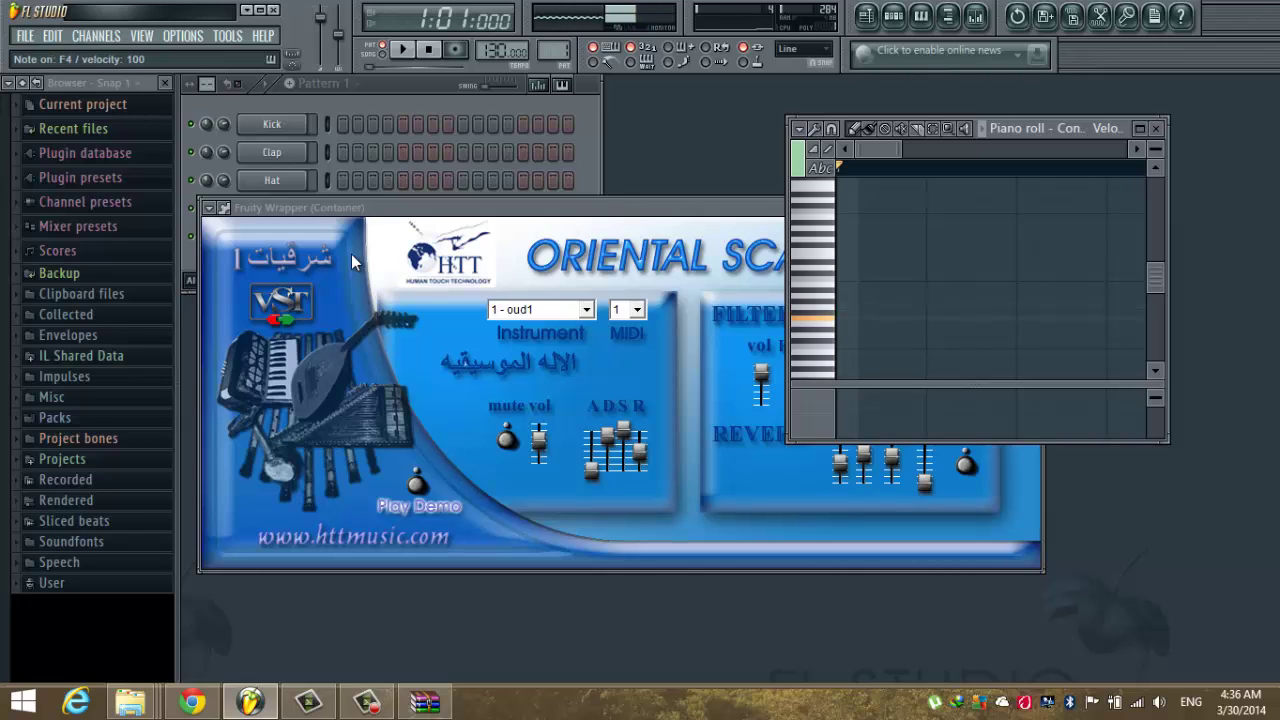
{"action": "key", "text": "b"}
{"action": "key", "text": "c"}
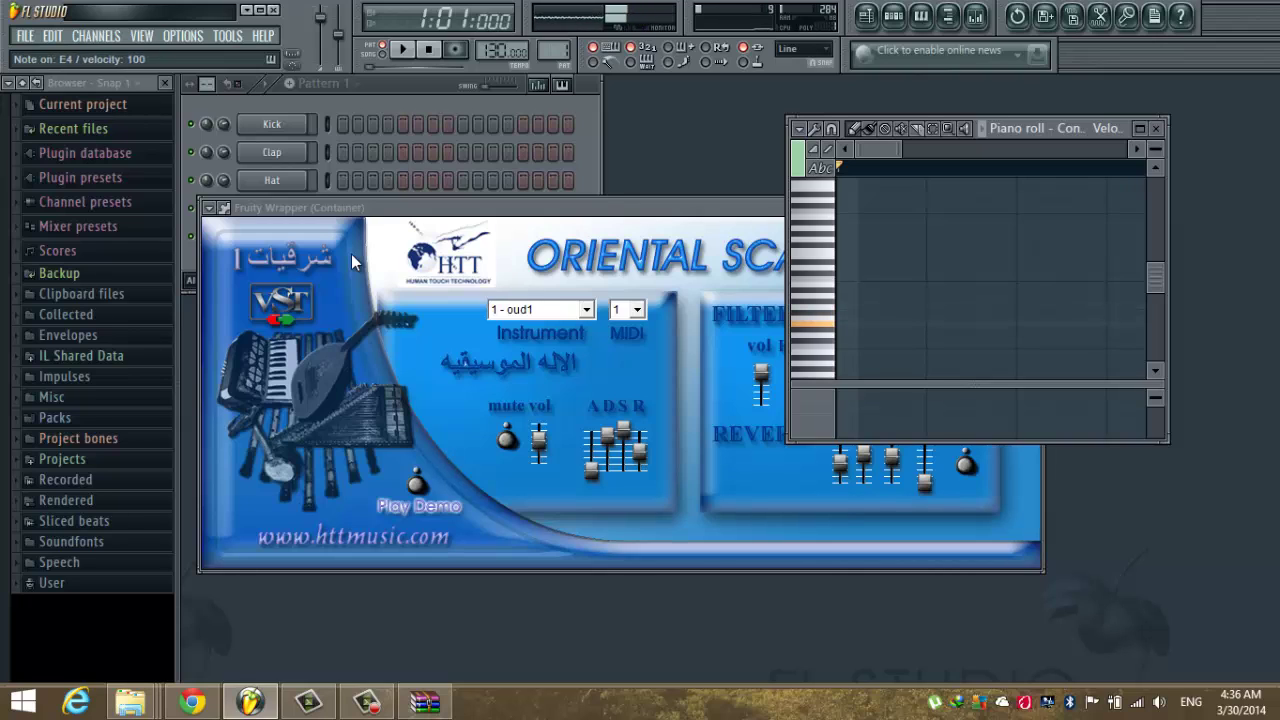
{"action": "key", "text": "z"}
{"action": "key", "text": "x"}
{"action": "key", "text": "c"}
- Switch the plugin's instrument to 2 - ALTO SAX 1 and play a live test melody, mostly from D4 up to A#4
{"action": "left_click", "coordinate": [587, 310]}
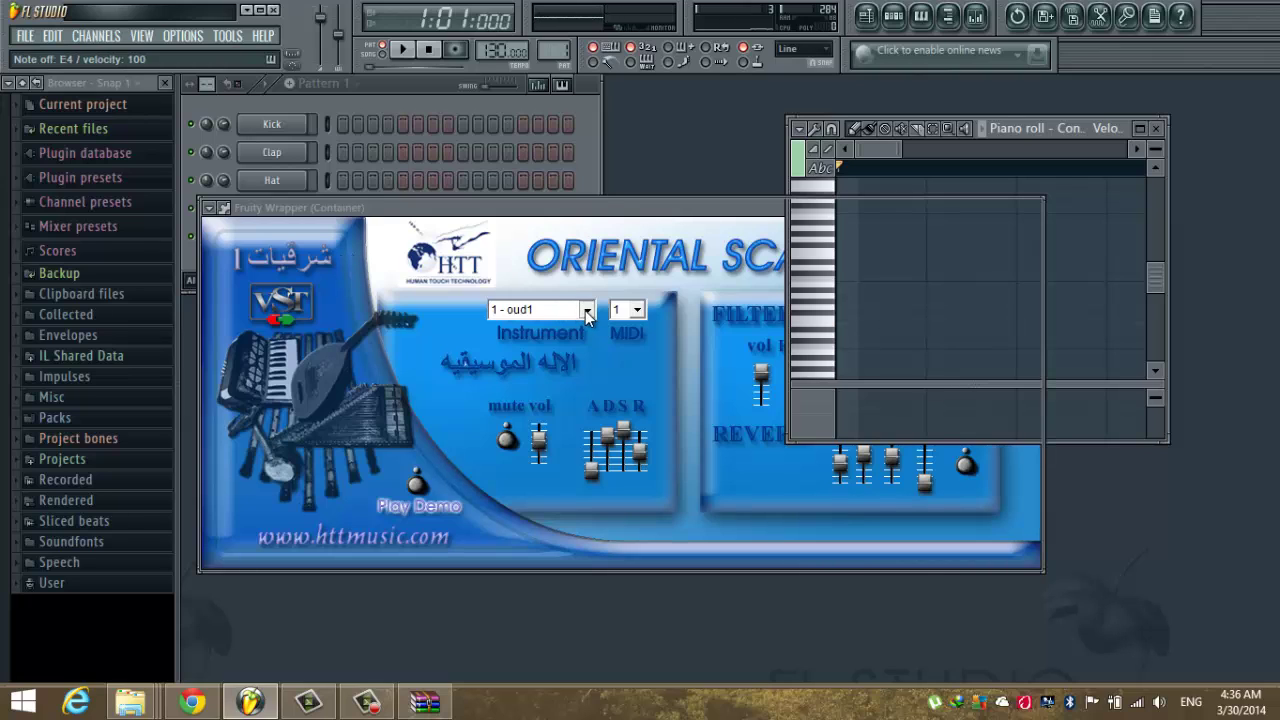
{"action": "left_click", "coordinate": [557, 340]}
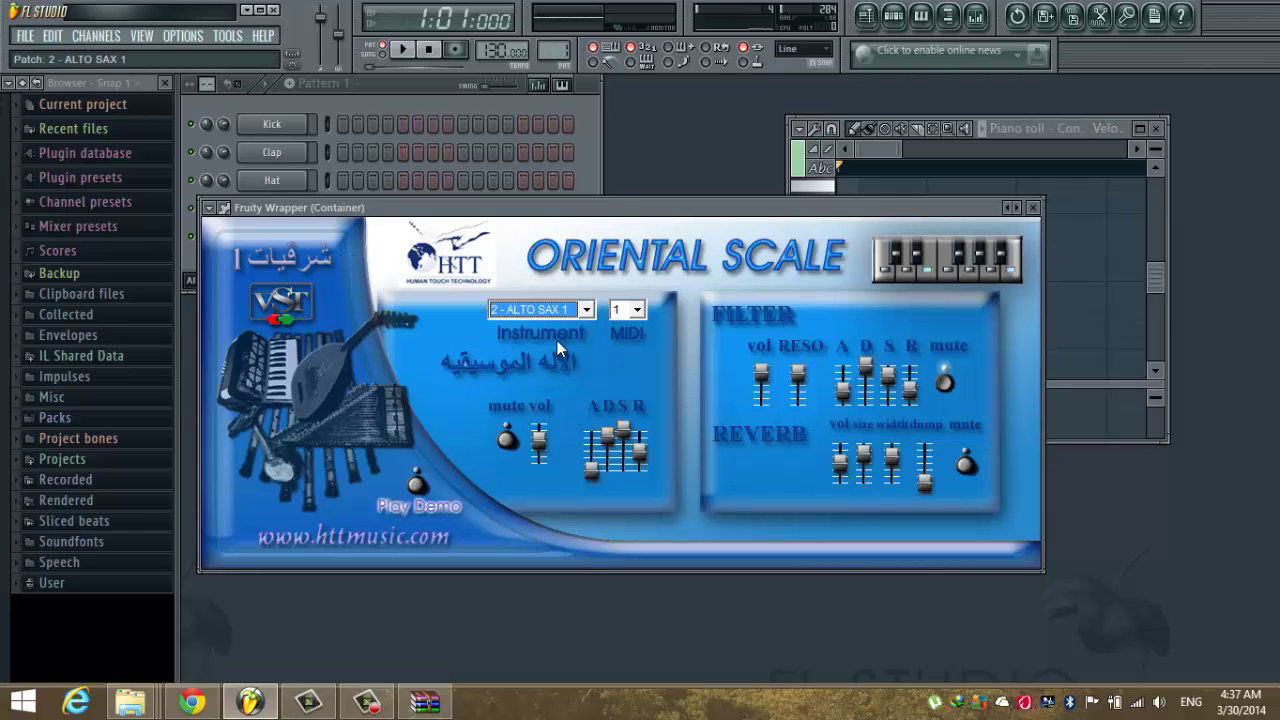
{"action": "left_click", "coordinate": [869, 153]}
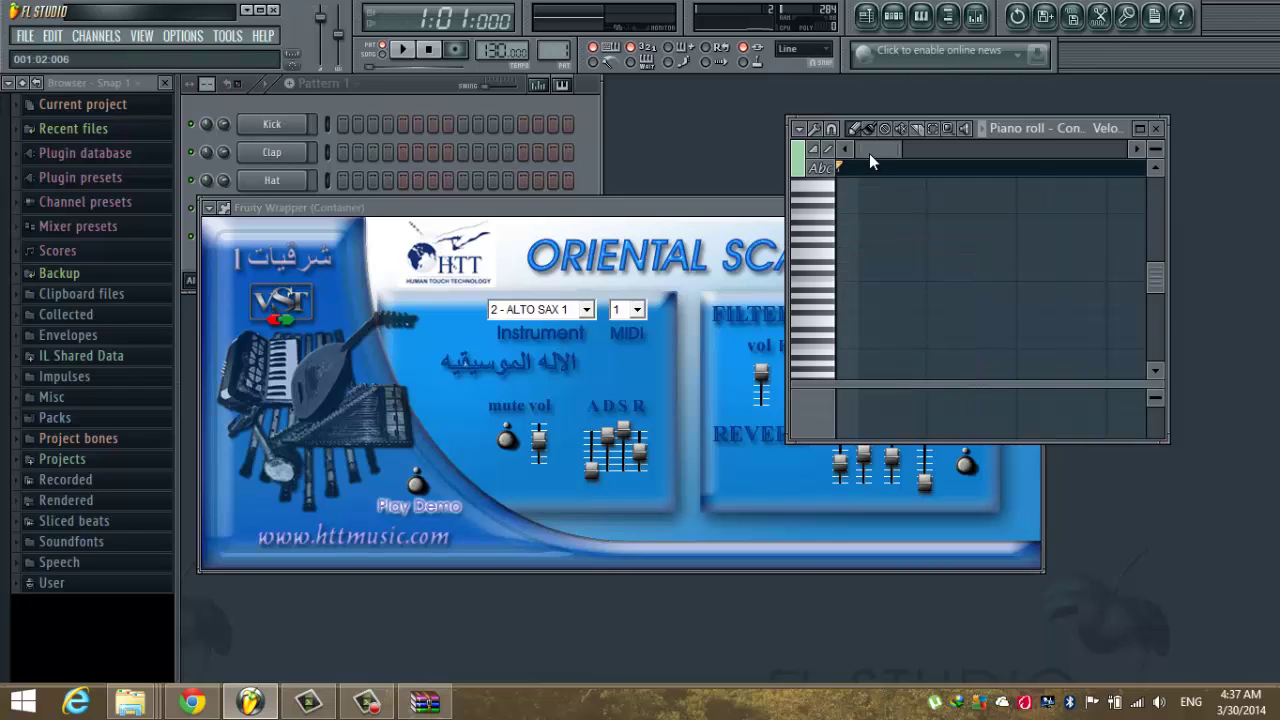
{"action": "key", "text": "x"}
{"action": "key", "text": "c"}
{"action": "key", "text": "v"}
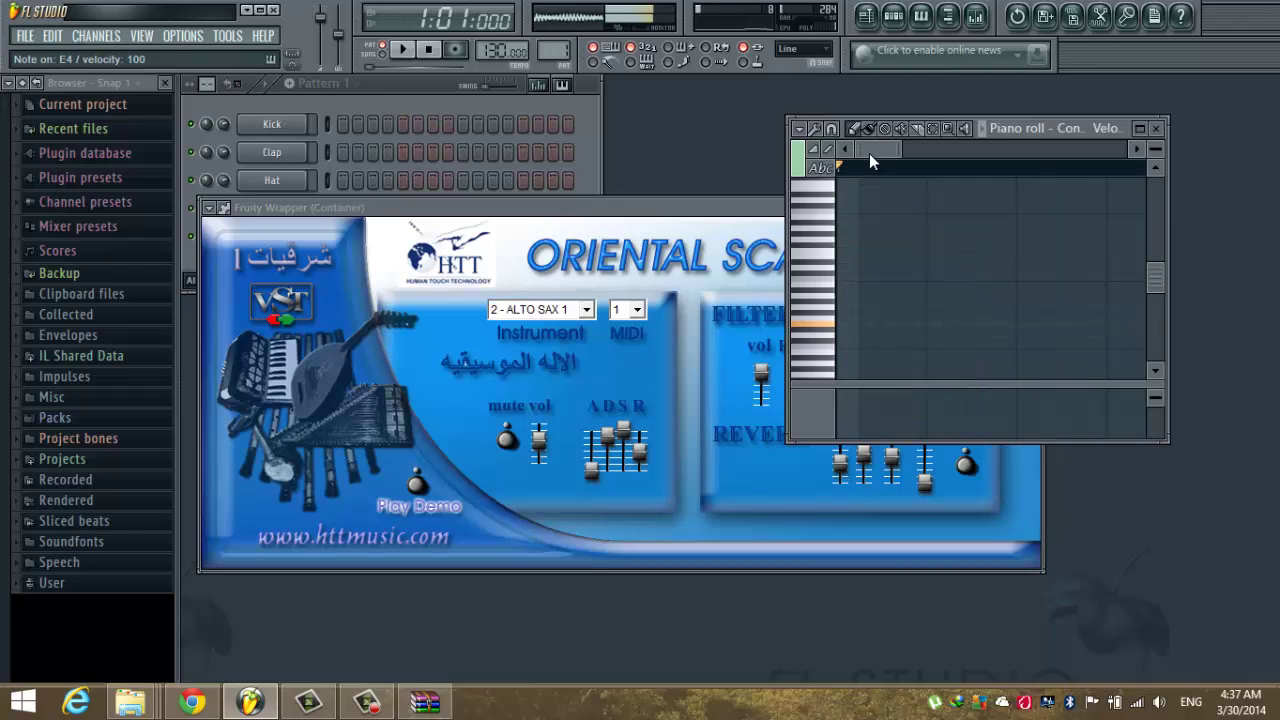
{"action": "key", "text": "v"}
{"action": "key", "text": "v"}
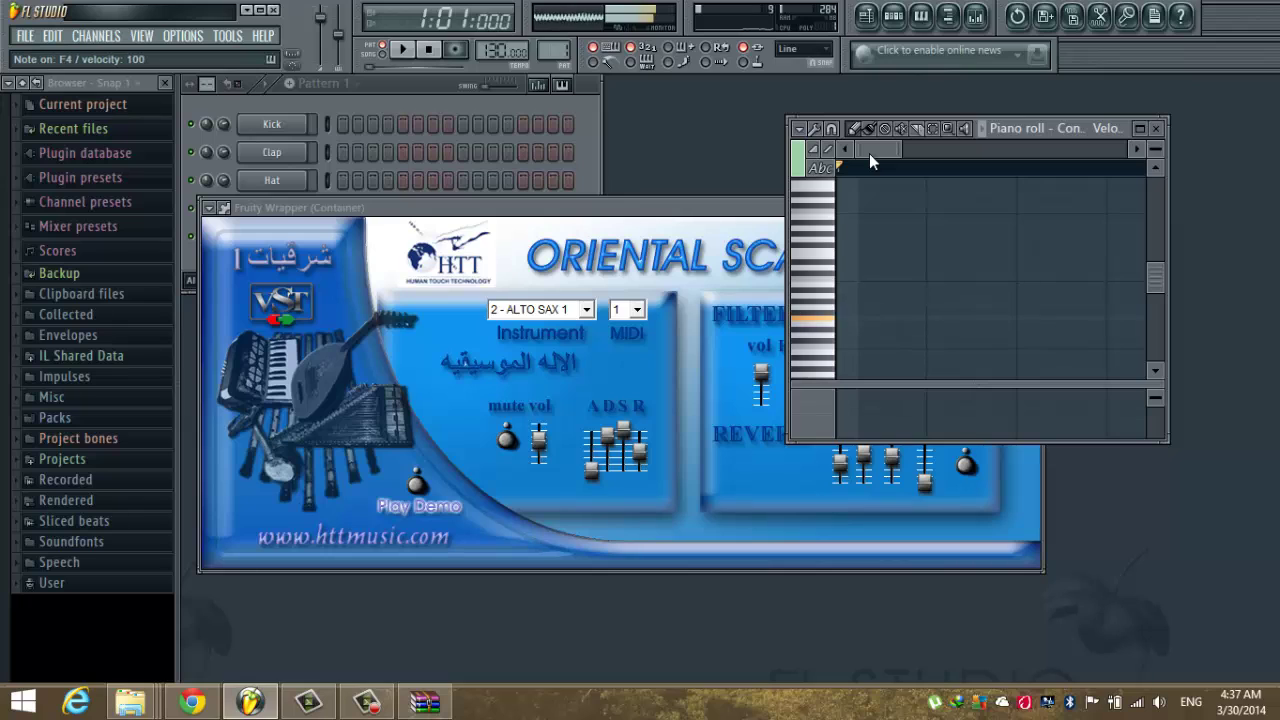
{"action": "key", "text": "c"}
{"action": "key", "text": "x"}
{"action": "key", "text": "x"}
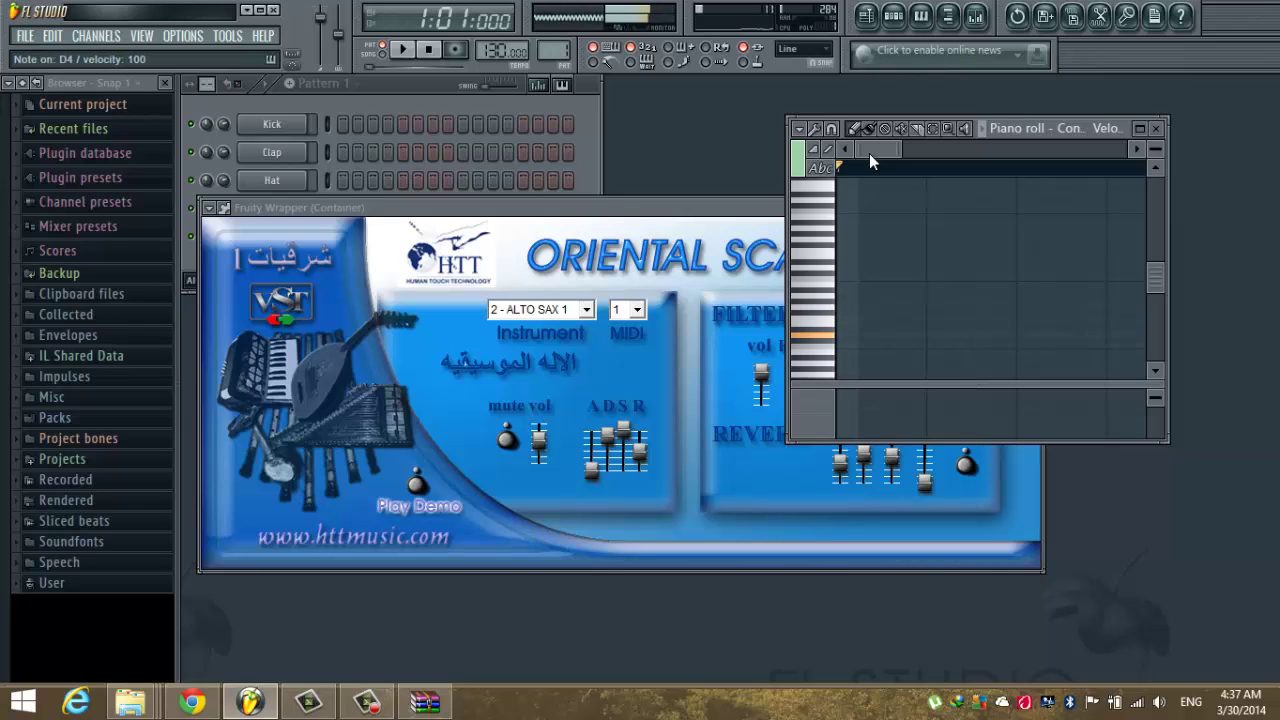
{"action": "key", "text": "n"}
{"action": "key", "text": "j"}
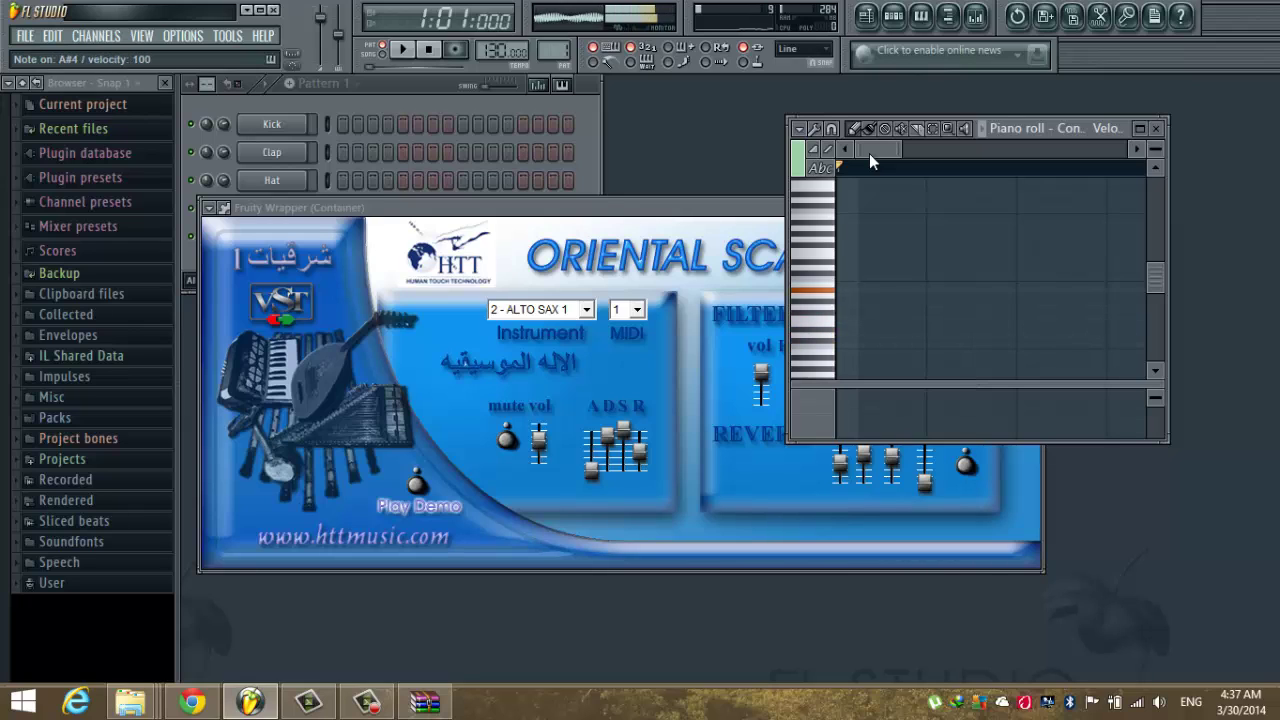
{"action": "key", "text": "comma"}
{"action": "key", "text": "n"}
{"action": "key", "text": "j"}
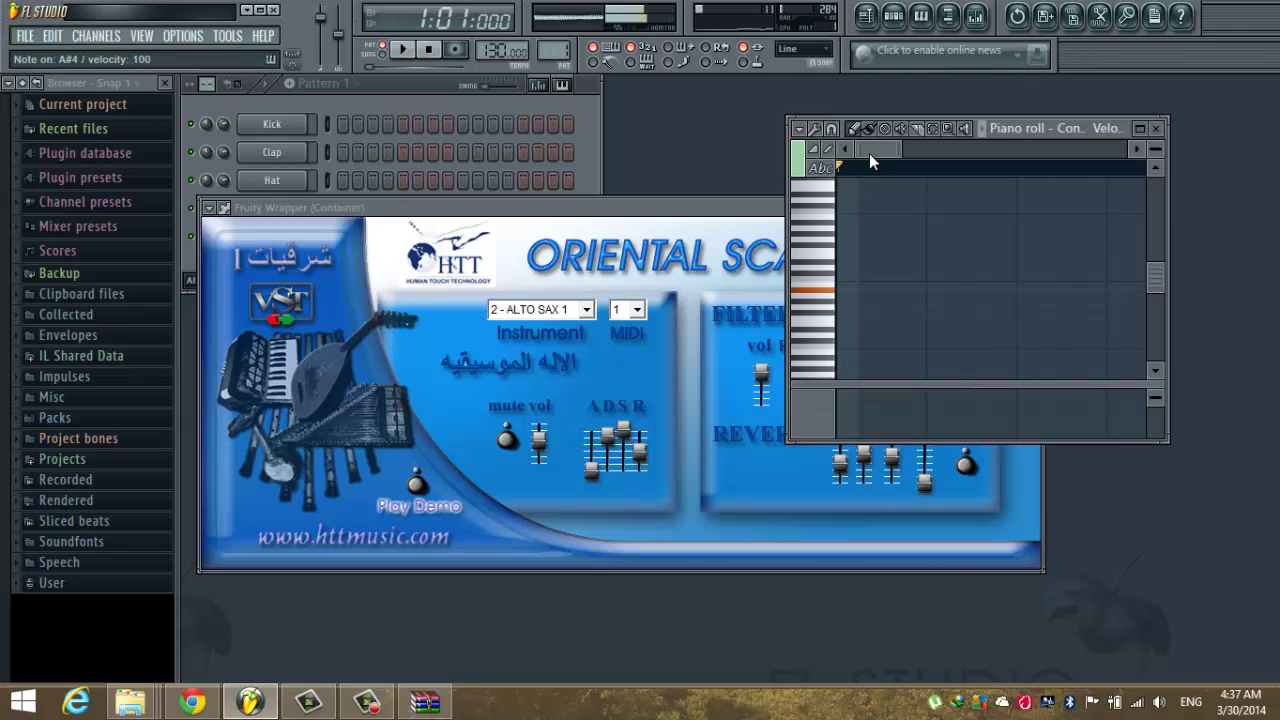
{"action": "key", "text": "n"}
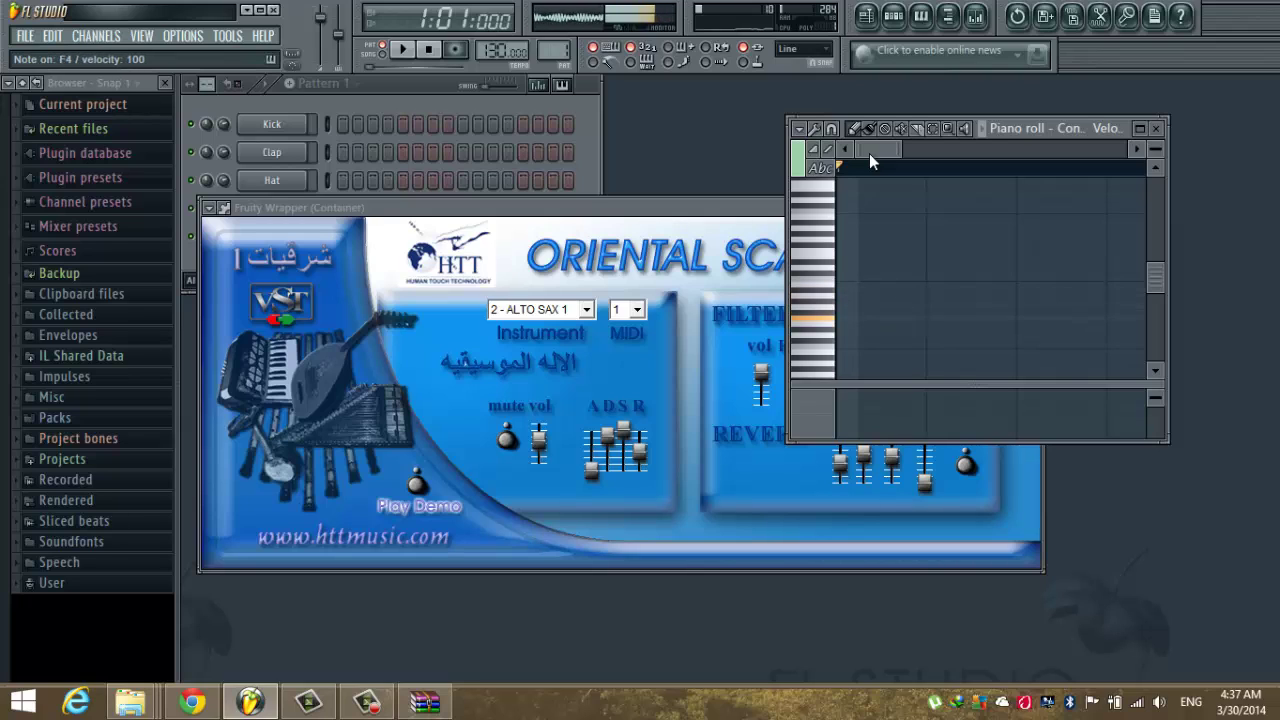
{"action": "key", "text": "b"}
{"action": "key", "text": "c"}
{"action": "key", "text": "v"}
{"action": "key", "text": "b"}
{"action": "key", "text": "c"}
{"action": "key", "text": "v"}
{"action": "key", "text": "b"}
{"action": "key", "text": "c"}
{"action": "key", "text": "v"}
{"action": "key", "text": "c"}
{"action": "key", "text": "x"}
{"action": "key", "text": "z"}
{"action": "key", "text": "x"}
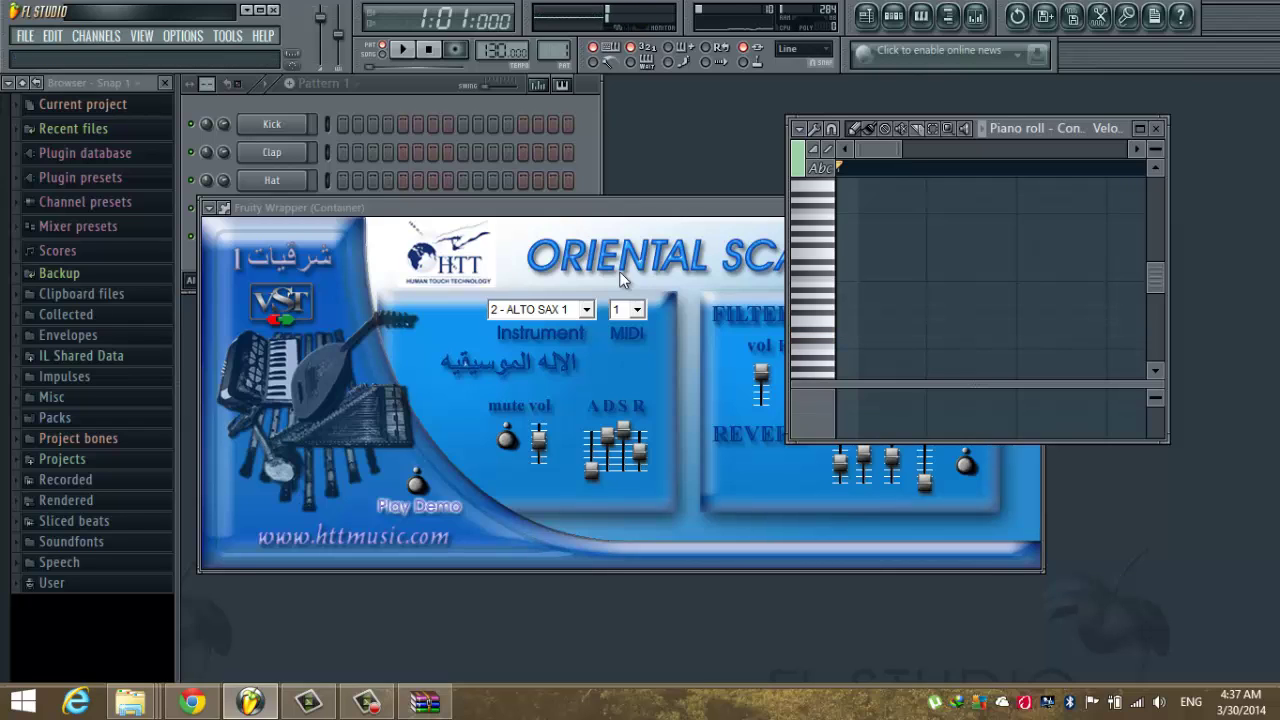
- Switch the plugin's instrument to 3 - nay 1 and play a live test melody climbing from around D4 up to F6
{"action": "left_click", "coordinate": [587, 310]}
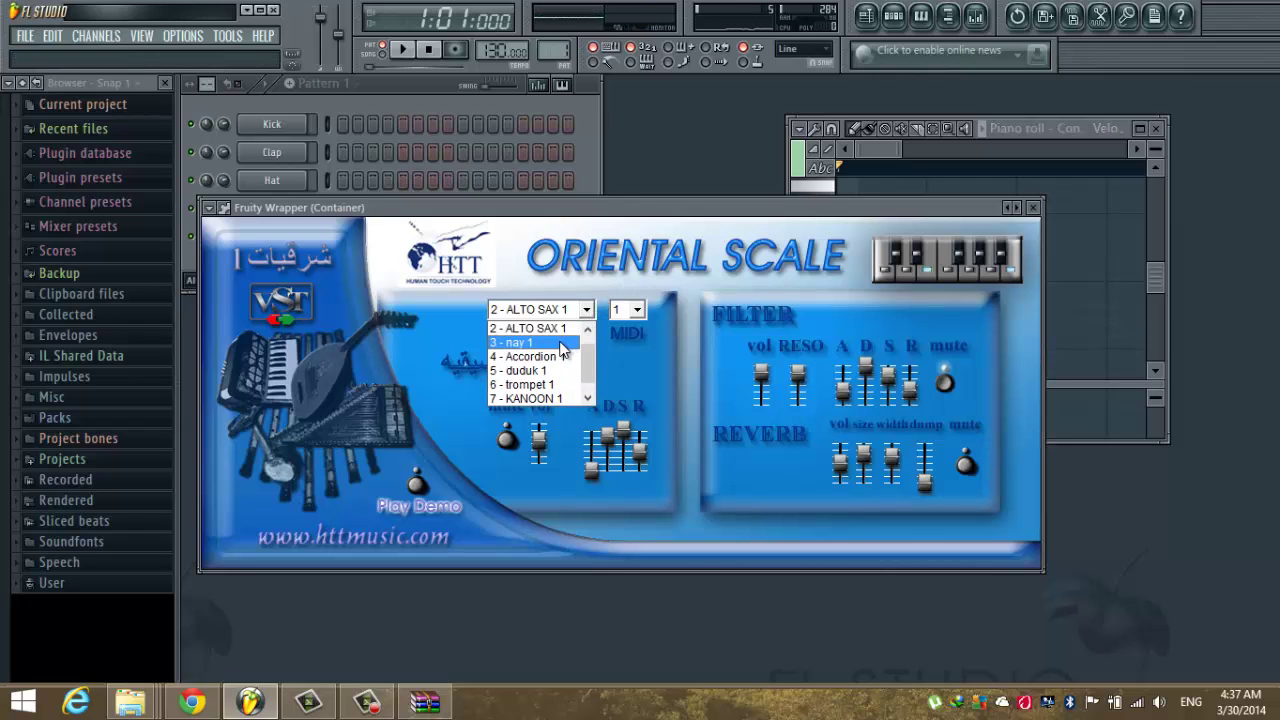
{"action": "left_click", "coordinate": [560, 340]}
{"action": "left_click", "coordinate": [877, 152]}
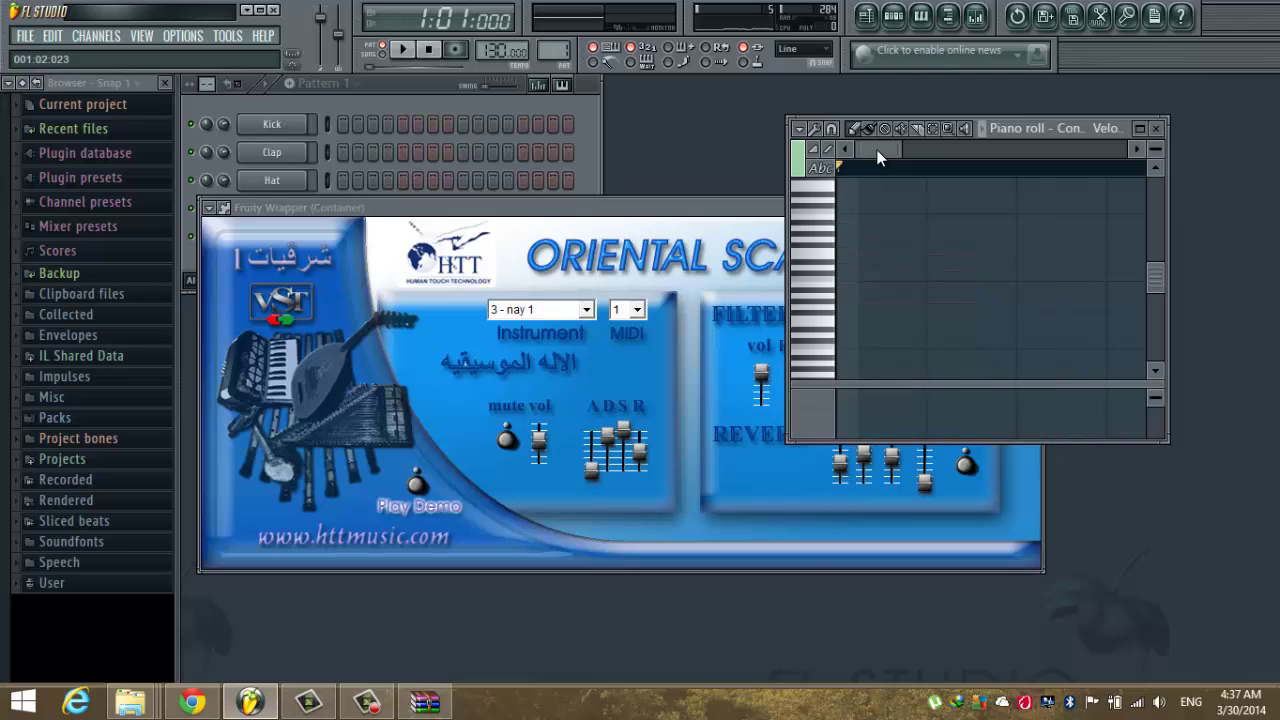
{"action": "key", "text": "b"}
{"action": "key", "text": "b"}
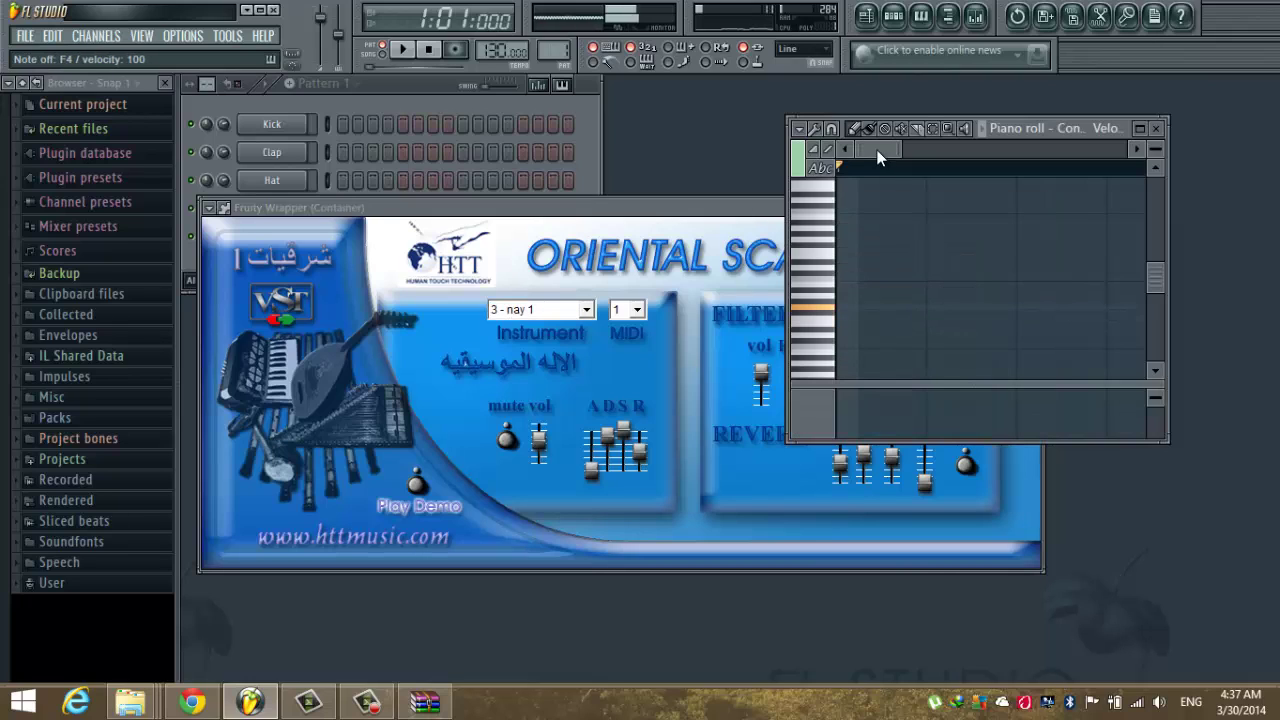
{"action": "key", "text": "v"}
{"action": "key", "text": "c"}
{"action": "key", "text": "x"}
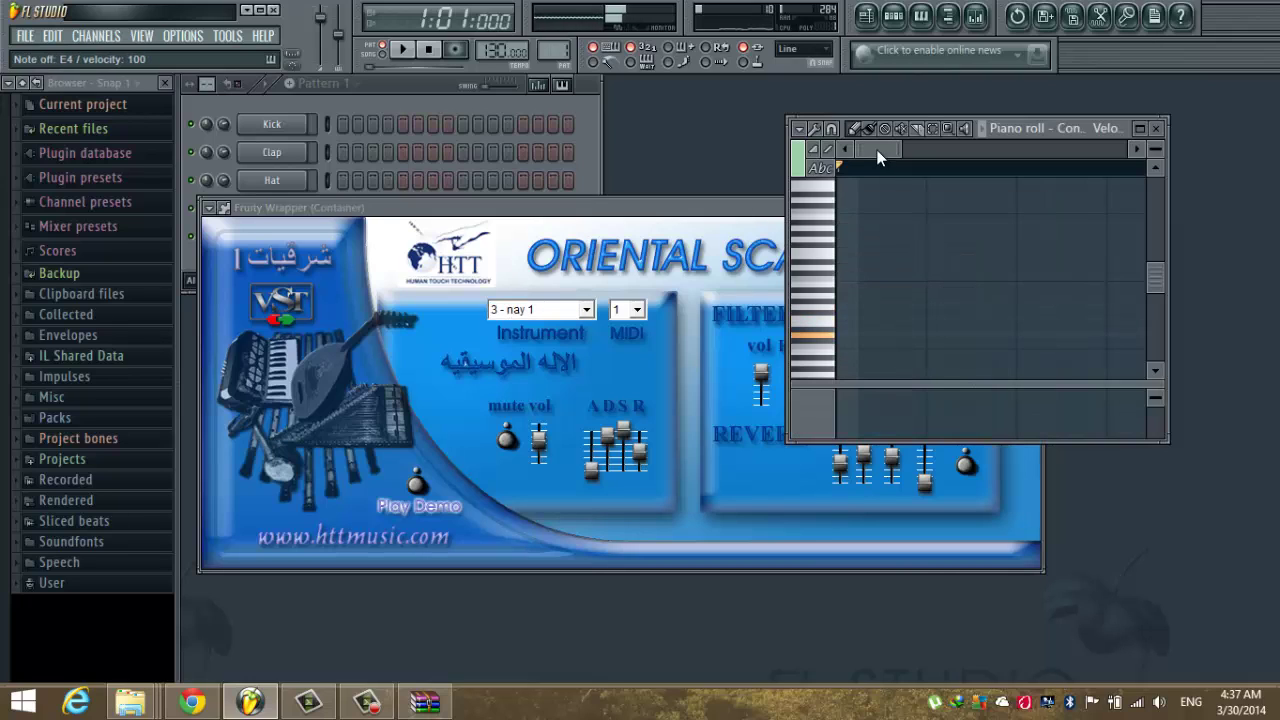
{"action": "key", "text": "e"}
{"action": "key", "text": "r"}
{"action": "key", "text": "e"}
{"action": "key", "text": "r"}
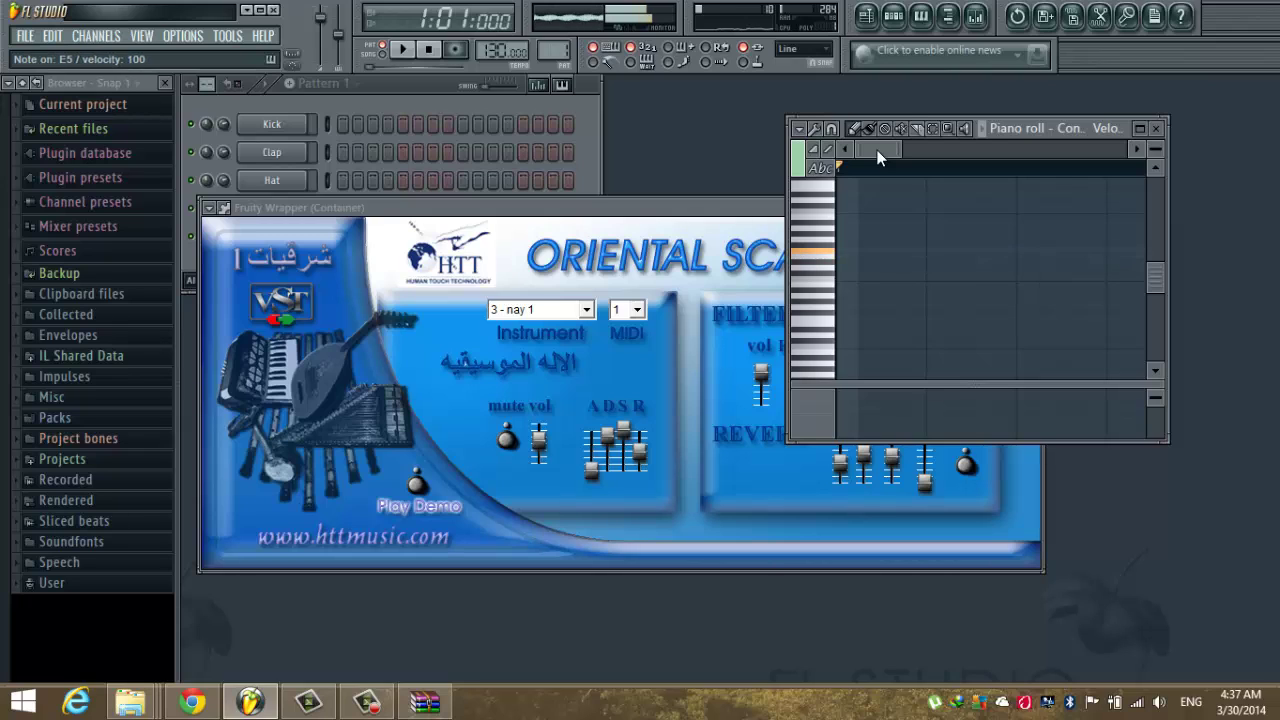
{"action": "key", "text": "t"}
{"action": "key", "text": "t"}
{"action": "key", "text": "e"}
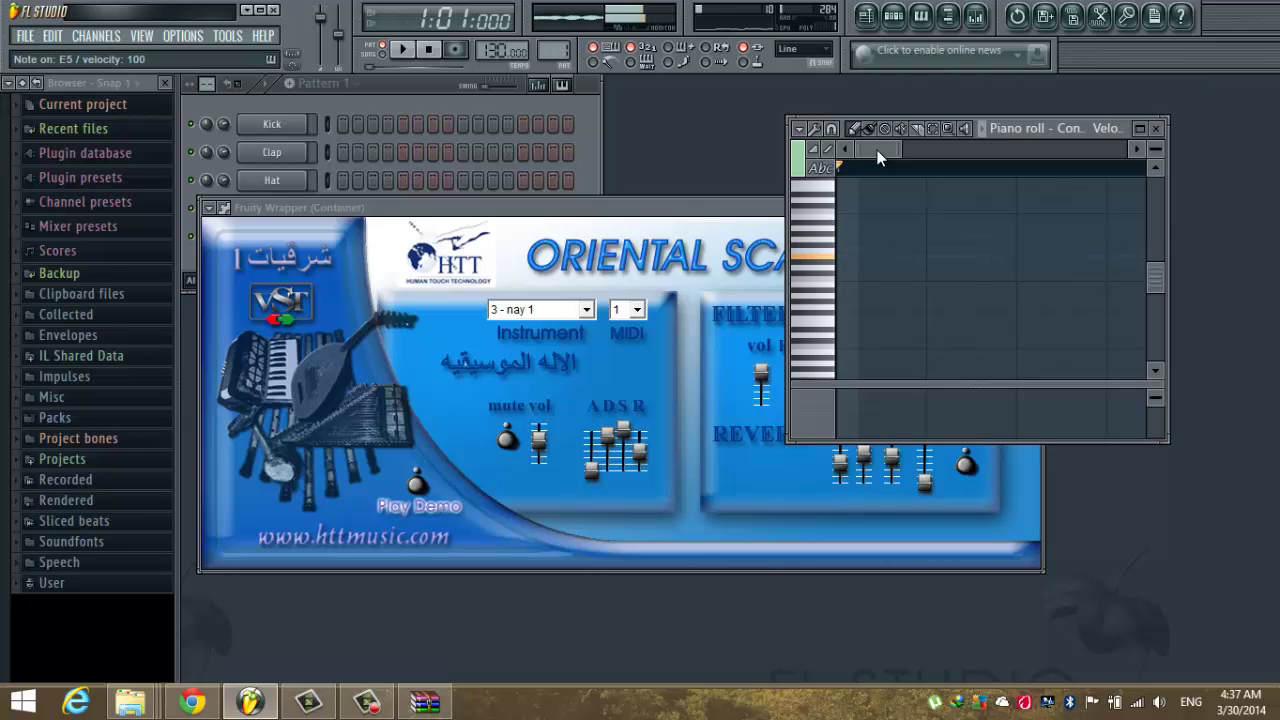
{"action": "key", "text": "e"}
{"action": "key", "text": "w"}
{"action": "key", "text": "e"}
{"action": "key", "text": "q"}
{"action": "key", "text": "w"}
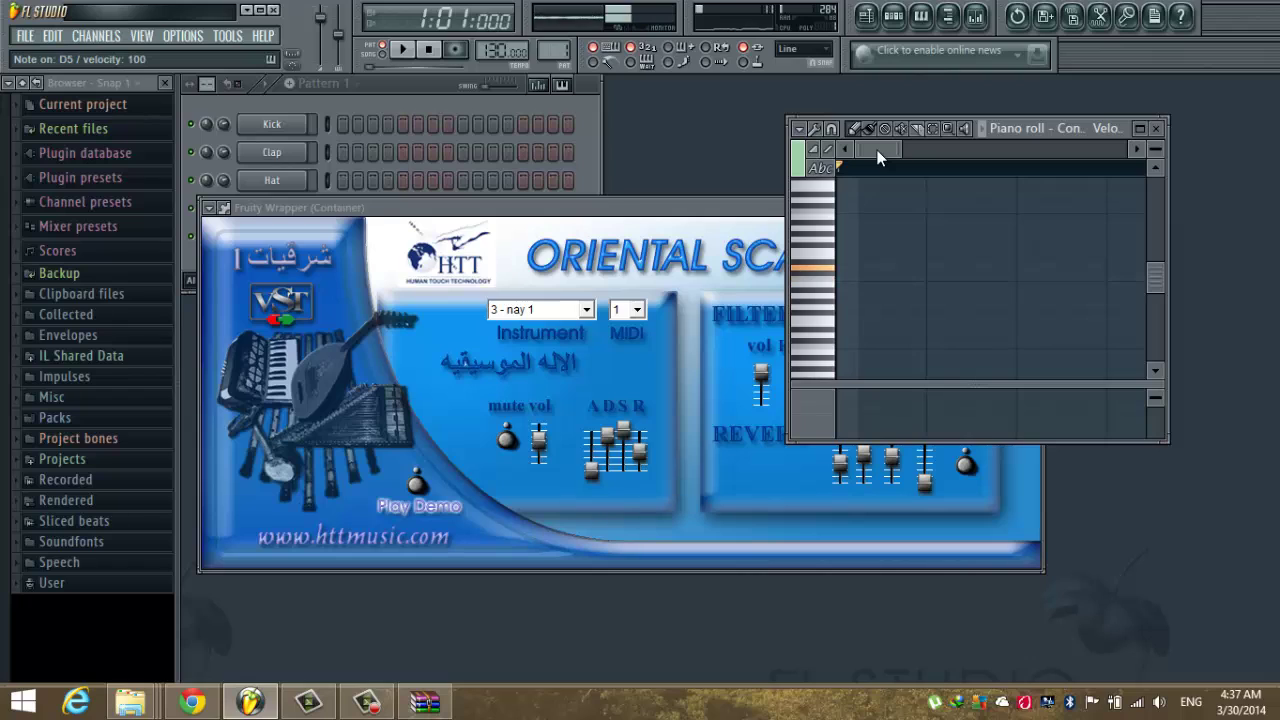
{"action": "key", "text": "y"}
{"action": "key", "text": "u"}
{"action": "key", "text": "y"}
{"action": "key", "text": "i"}
{"action": "key", "text": "o"}
{"action": "key", "text": "i"}
{"action": "key", "text": "o"}
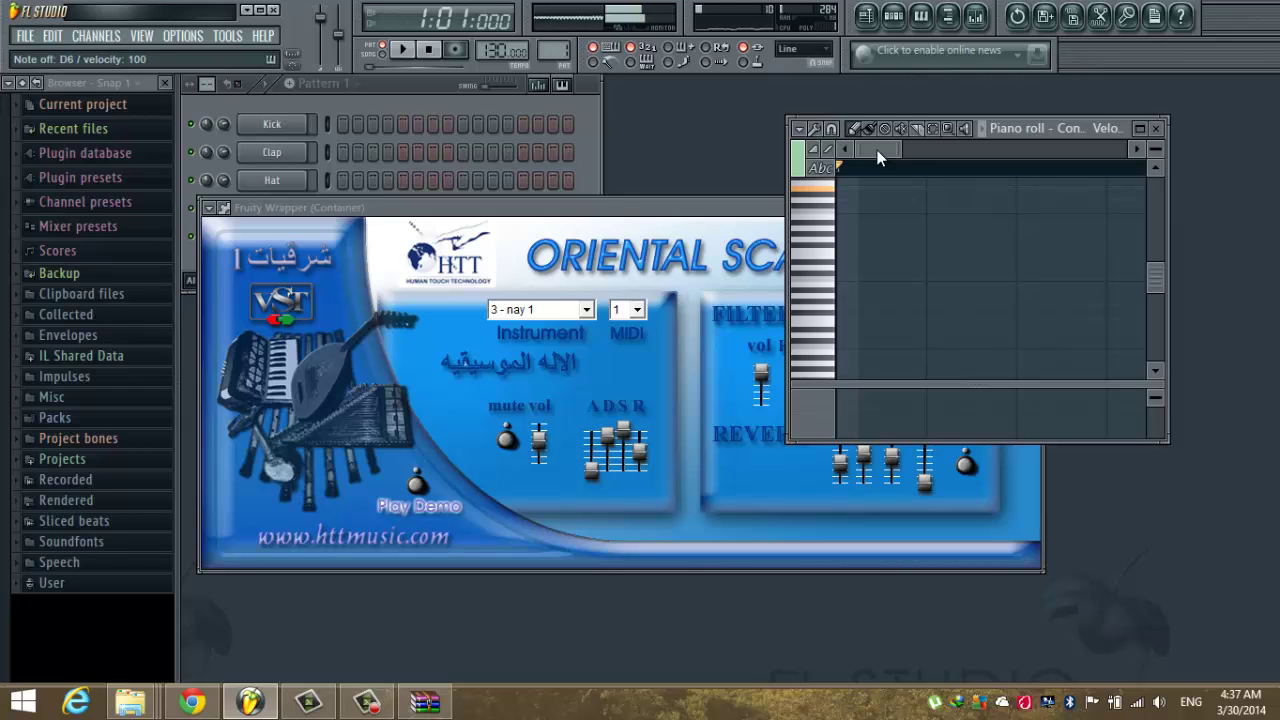
{"action": "key", "text": "p"}
{"action": "key", "text": "p"}
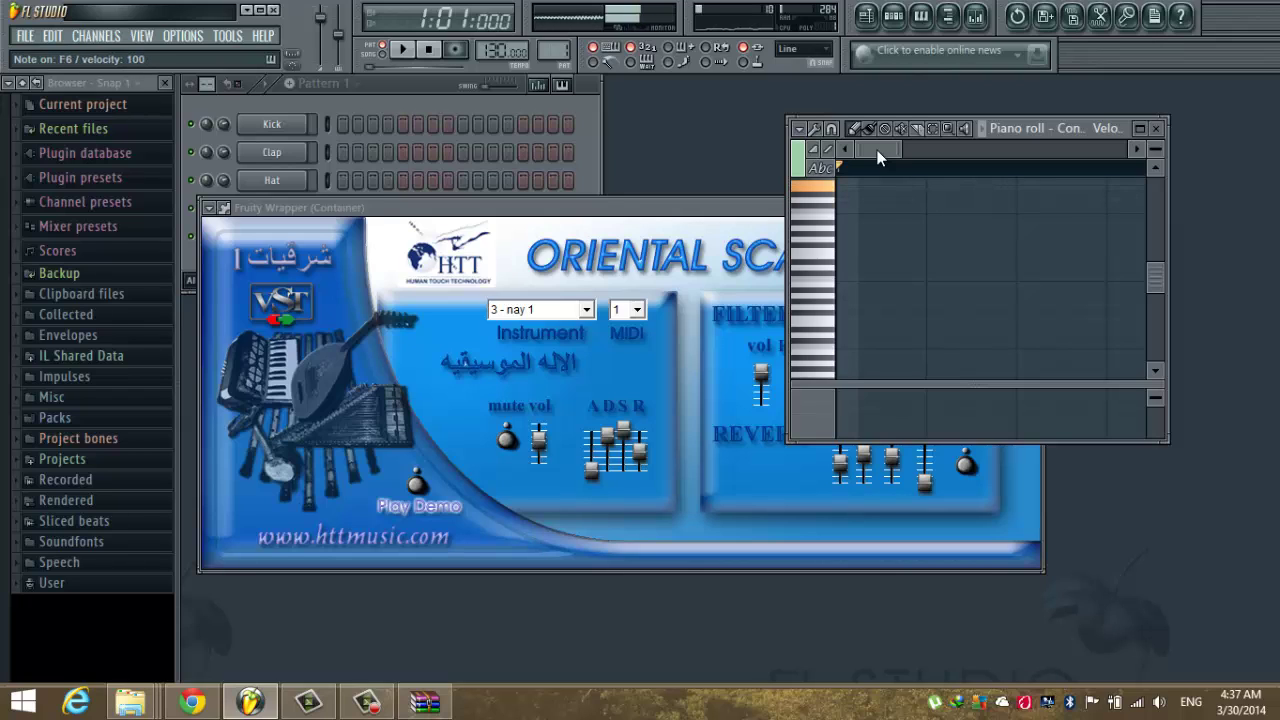
{"action": "key", "text": "p"}
{"action": "key", "text": "o"}
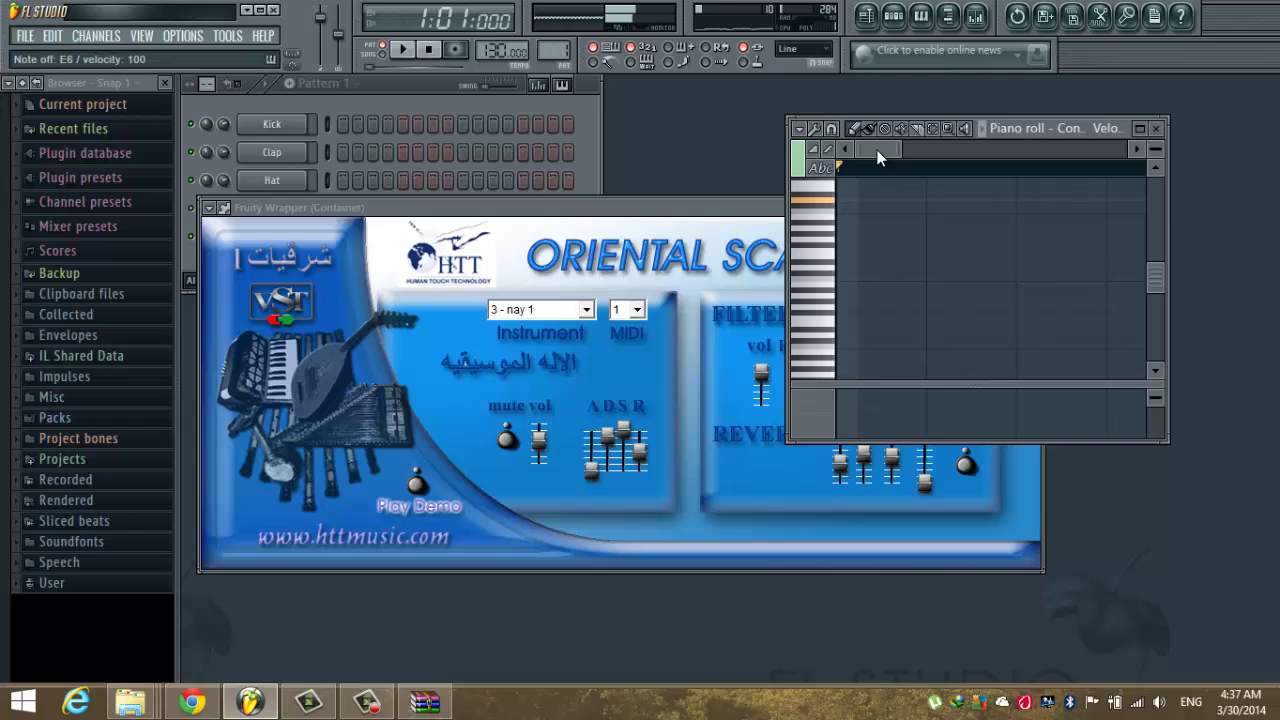
- Switch the plugin's instrument to 4 - Accordion 1 and play a live test melody, using notes from D4 up into the fifth octave
{"action": "left_click", "coordinate": [591, 316]}
{"action": "left_click", "coordinate": [562, 339]}
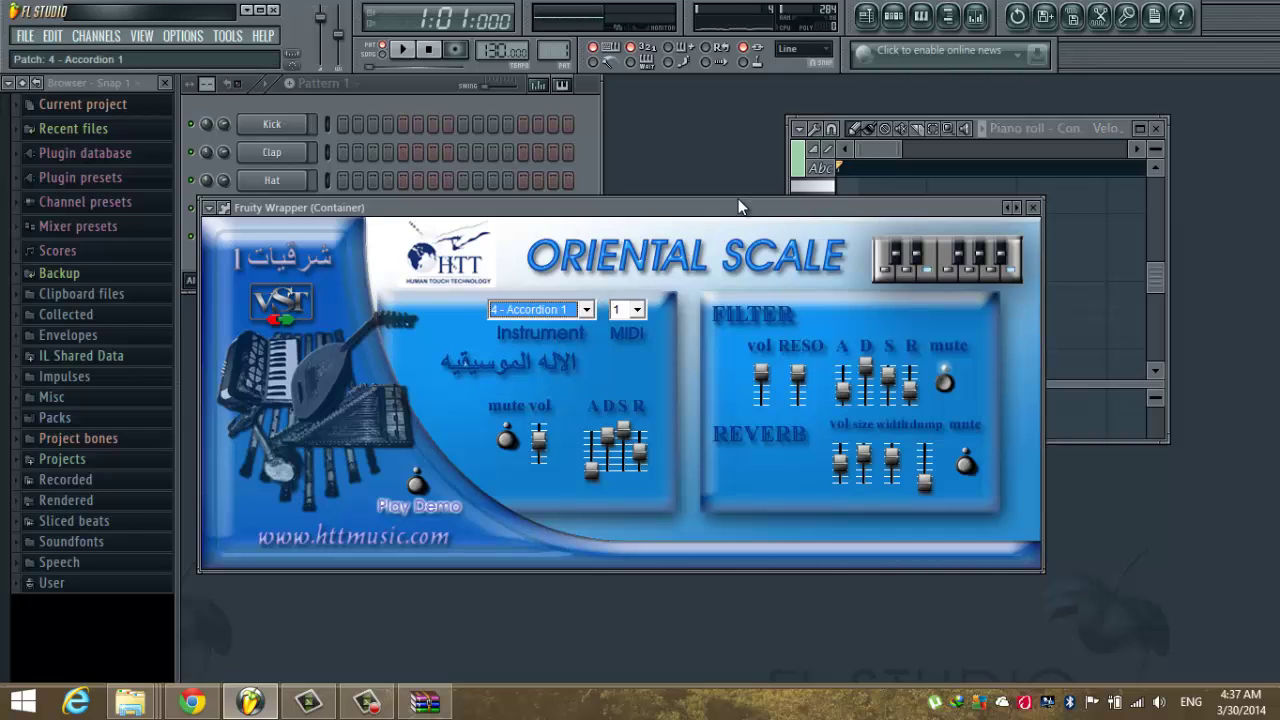
{"action": "left_click", "coordinate": [873, 150]}
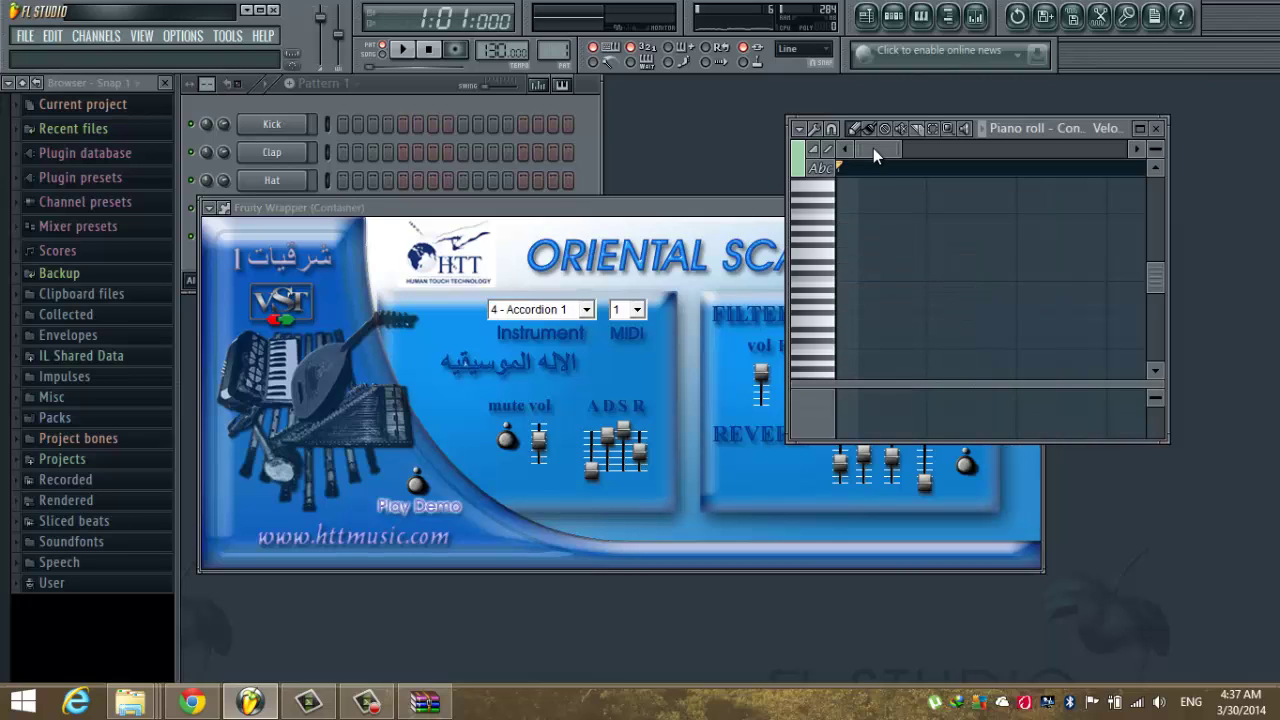
{"action": "key", "text": "b"}
{"action": "key", "text": "c"}
{"action": "key", "text": "v"}
{"action": "key", "text": "c"}
{"action": "key", "text": "x"}
{"action": "key", "text": "c"}
{"action": "key", "text": "x"}
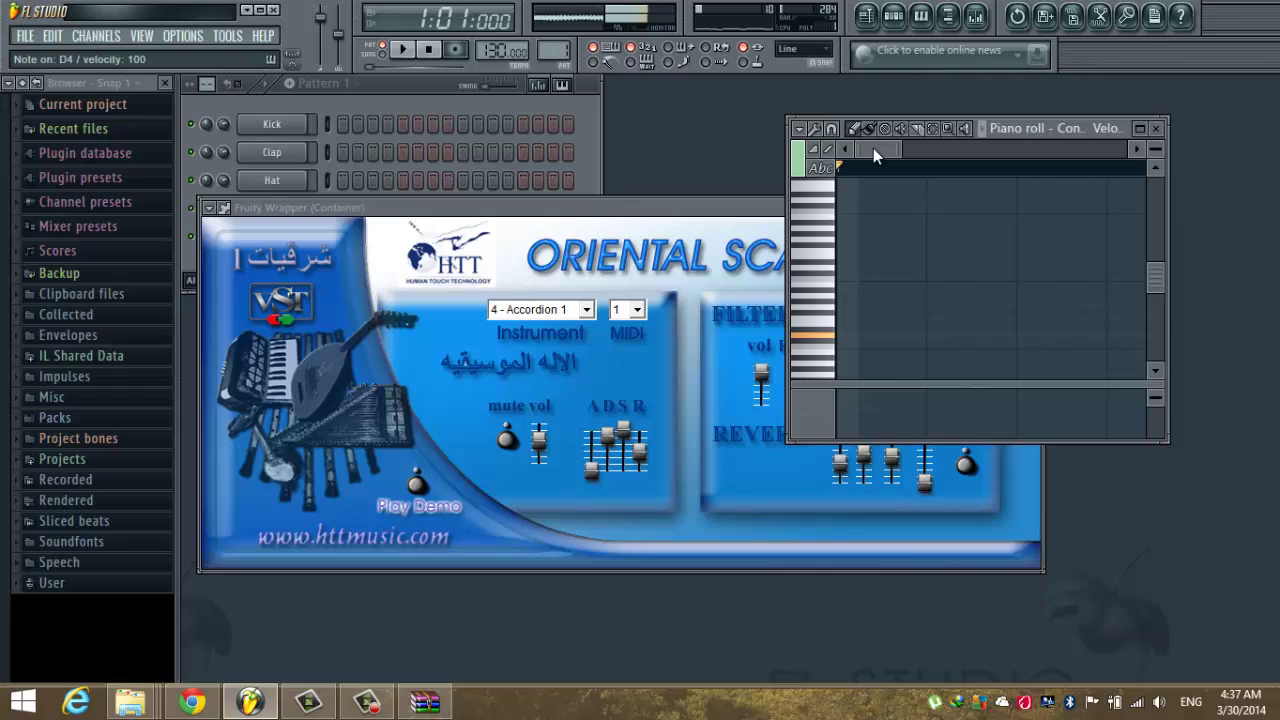
{"action": "key", "text": "x"}
{"action": "key", "text": "w"}
{"action": "key", "text": "x"}
{"action": "key", "text": "x"}
{"action": "key", "text": "e"}
{"action": "key", "text": "x"}
{"action": "key", "text": "r"}
{"action": "key", "text": "r"}
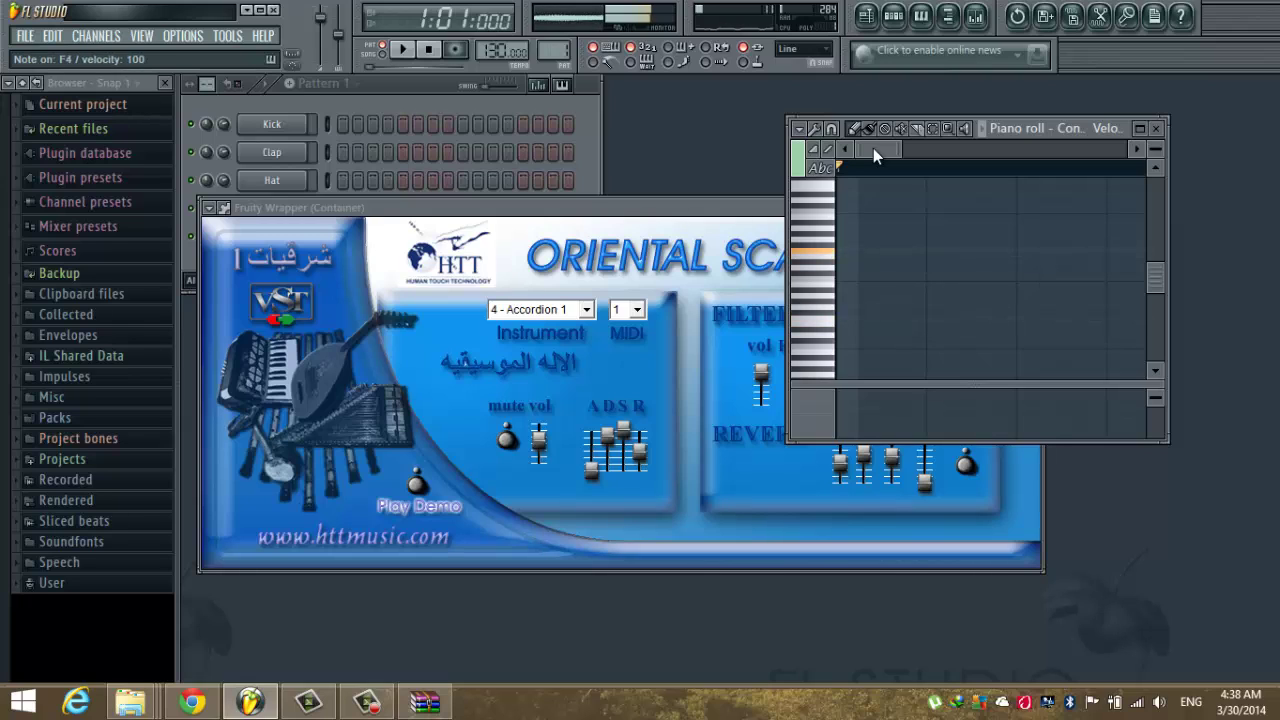
{"action": "key", "text": "t"}
{"action": "key", "text": "e"}
{"action": "key", "text": "c"}
{"action": "key", "text": "x"}
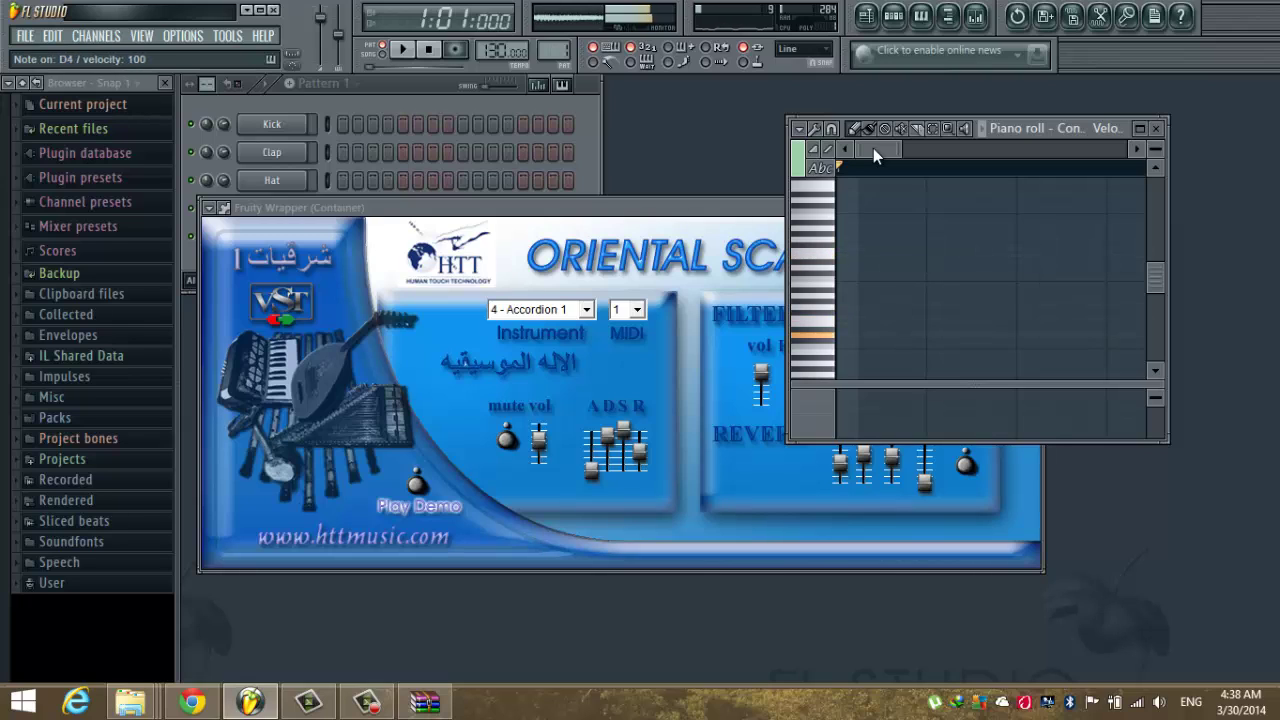
{"action": "key", "text": "w"}
{"action": "key", "text": "w"}
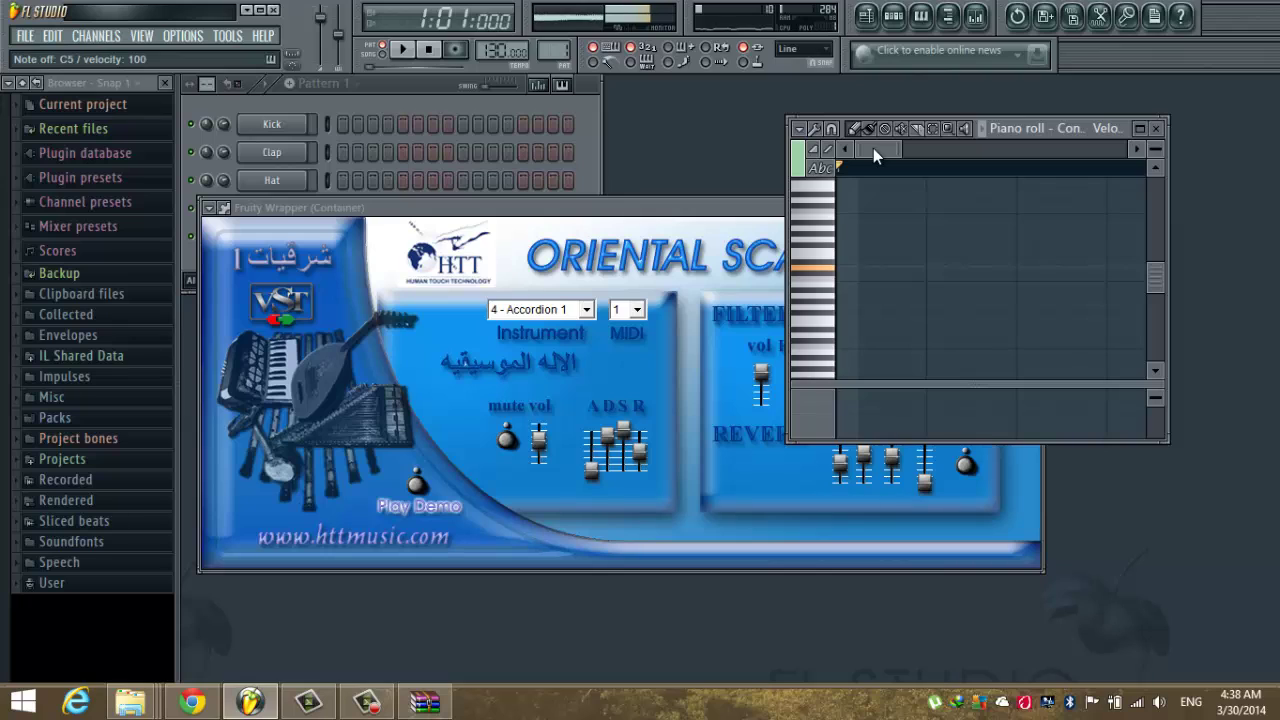
{"action": "key", "text": "x"}
{"action": "key", "text": "c"}
{"action": "key", "text": "b"}
{"action": "key", "text": "n"}
{"action": "key", "text": "b"}
{"action": "key", "text": "v"}
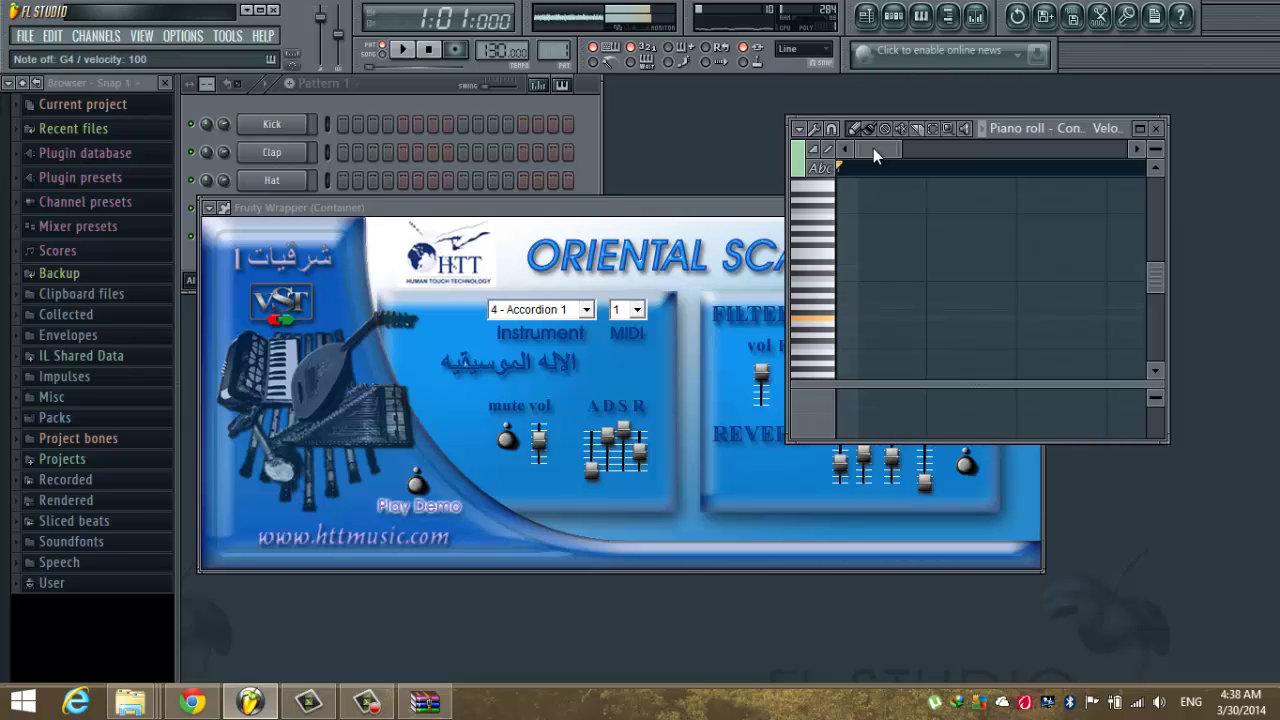
{"action": "key", "text": "c"}
{"action": "key", "text": "c"}
{"action": "key", "text": "x"}
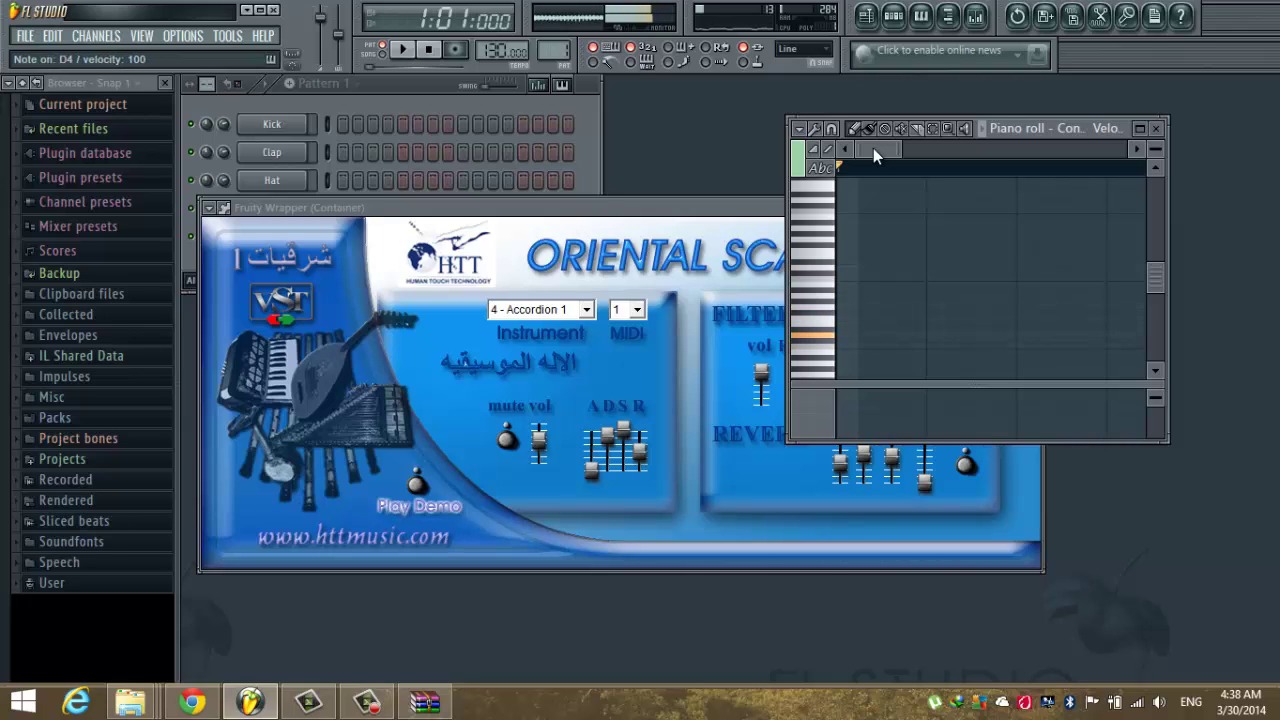
- Switch the plugin's instrument to 5 - duduk 1 and play a live test melody, using notes mostly from D4 up to C5
{"action": "left_click", "coordinate": [586, 311]}
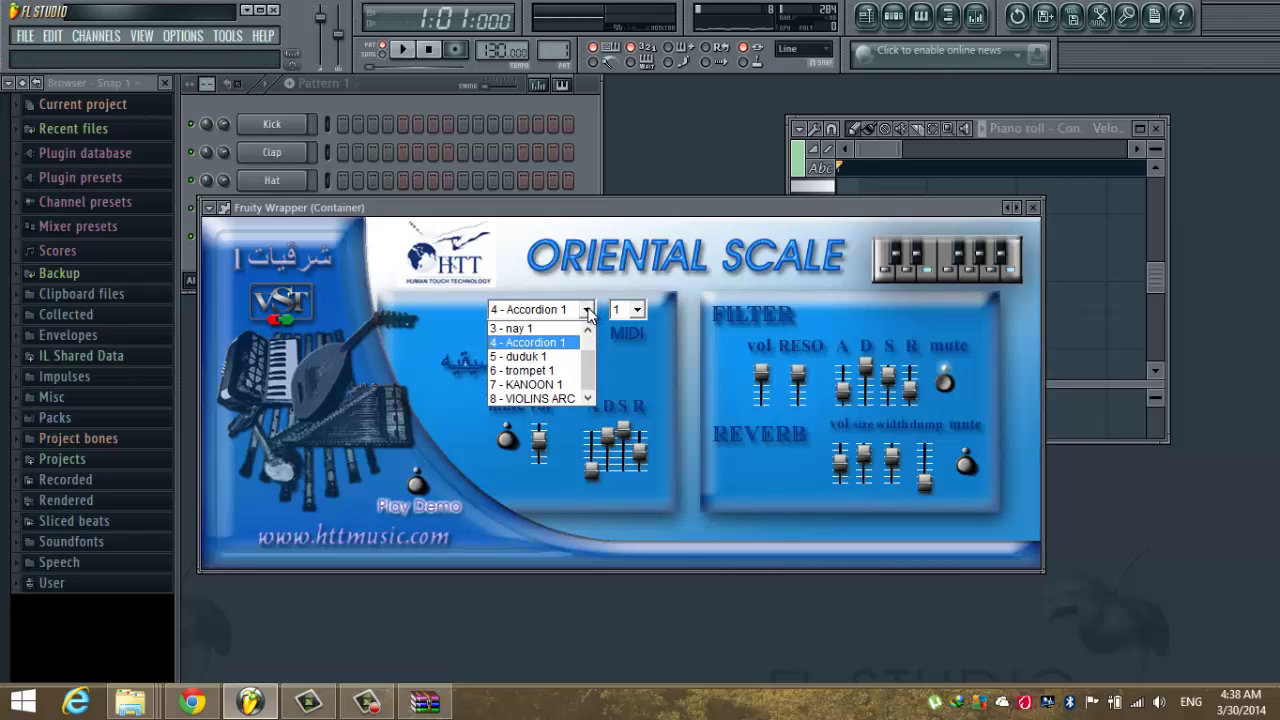
{"action": "left_click", "coordinate": [550, 357]}
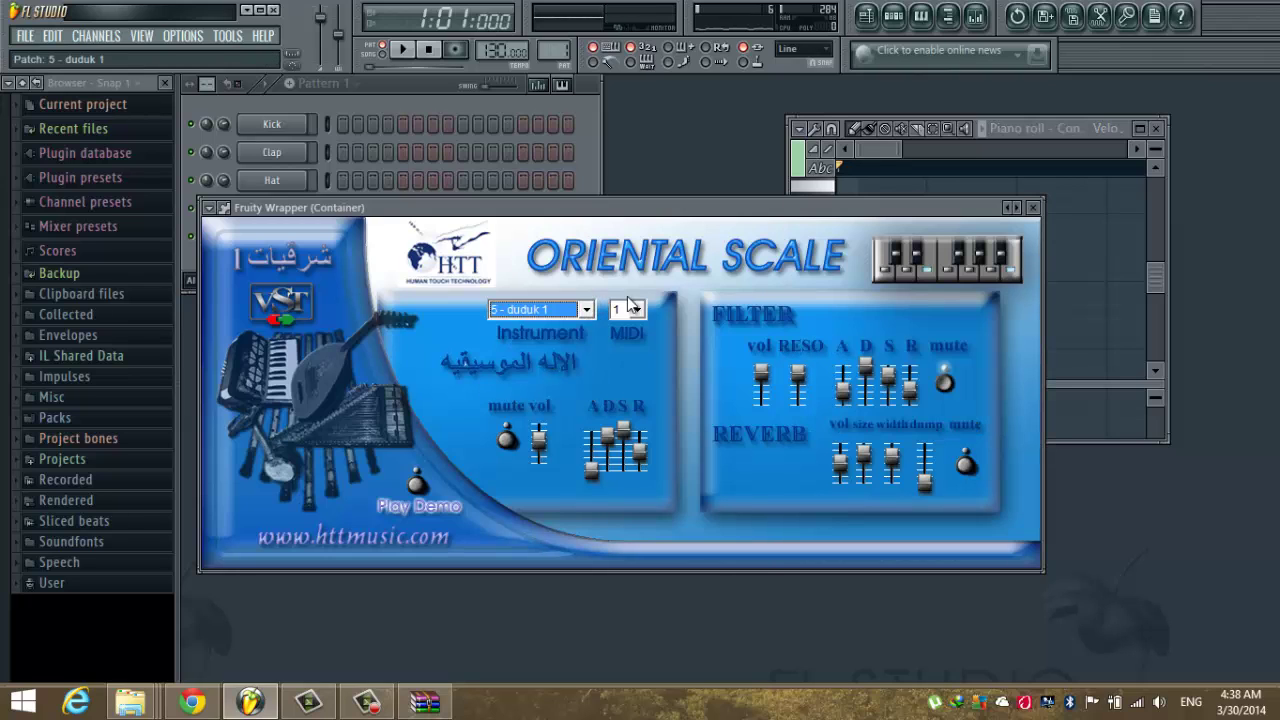
{"action": "left_click", "coordinate": [879, 160]}
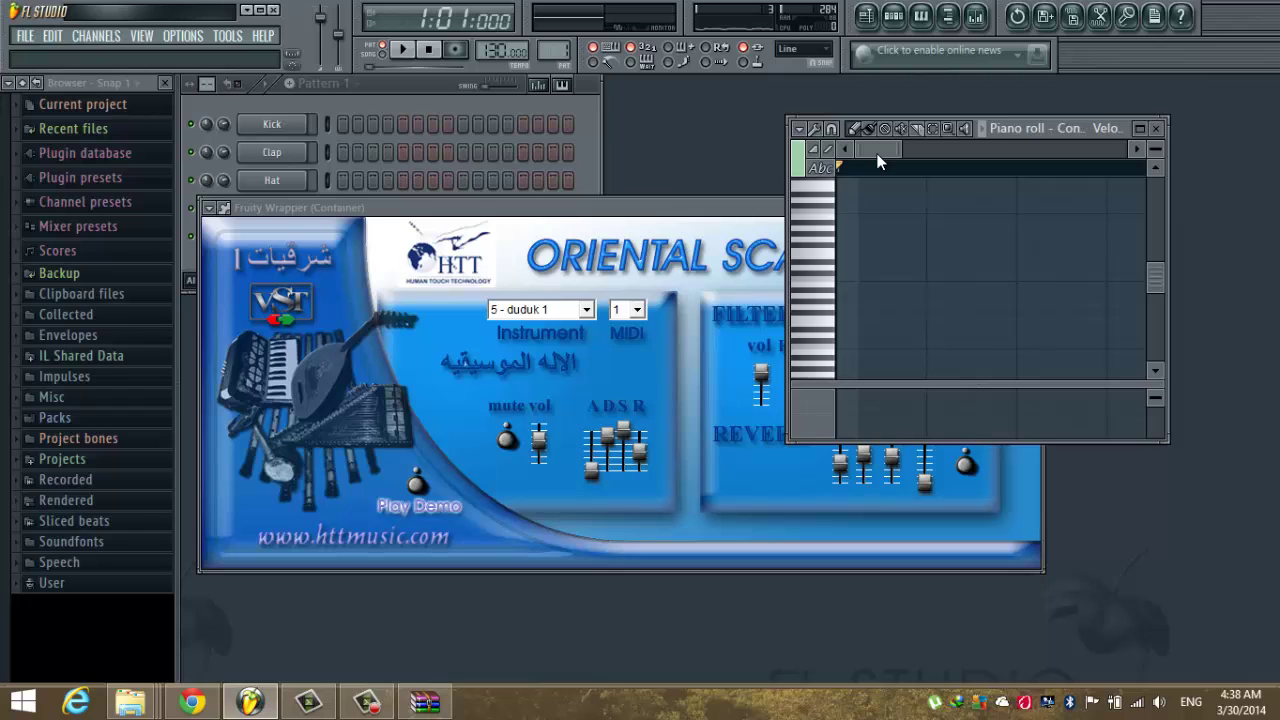
{"action": "key", "text": "c"}
{"action": "key", "text": "x"}
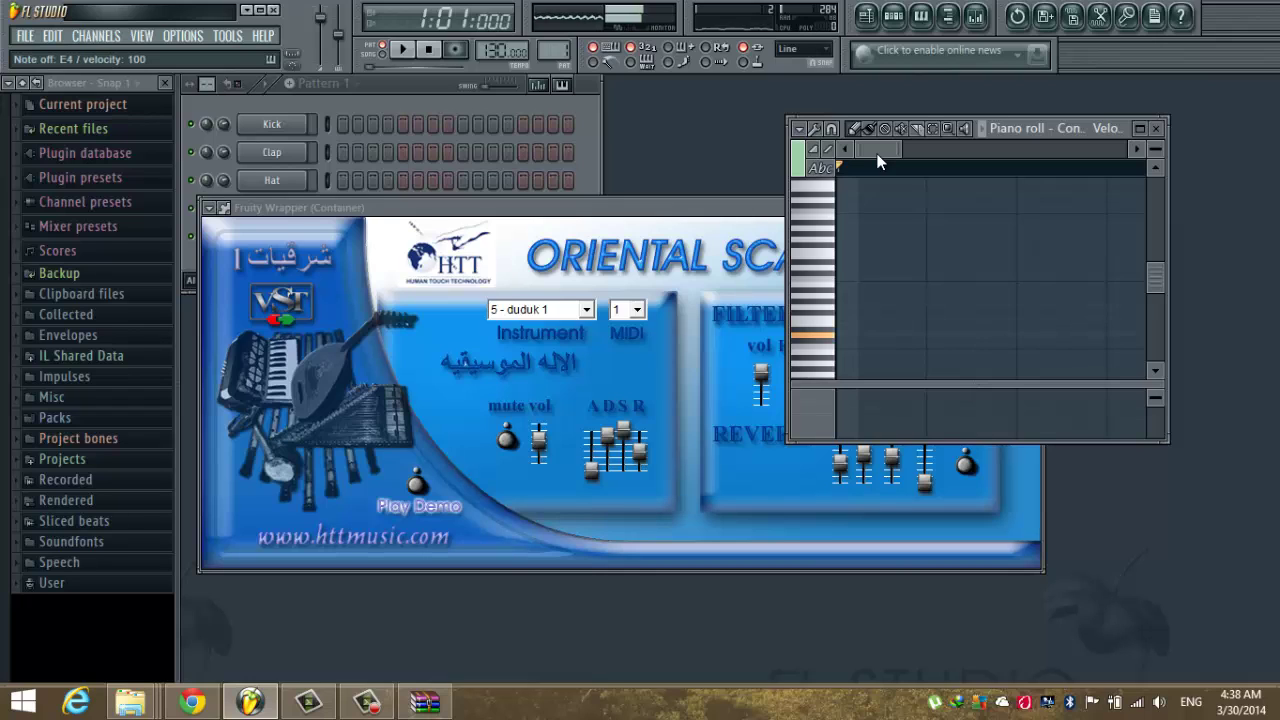
{"action": "key", "text": "c"}
{"action": "key", "text": "c"}
{"action": "key", "text": "b"}
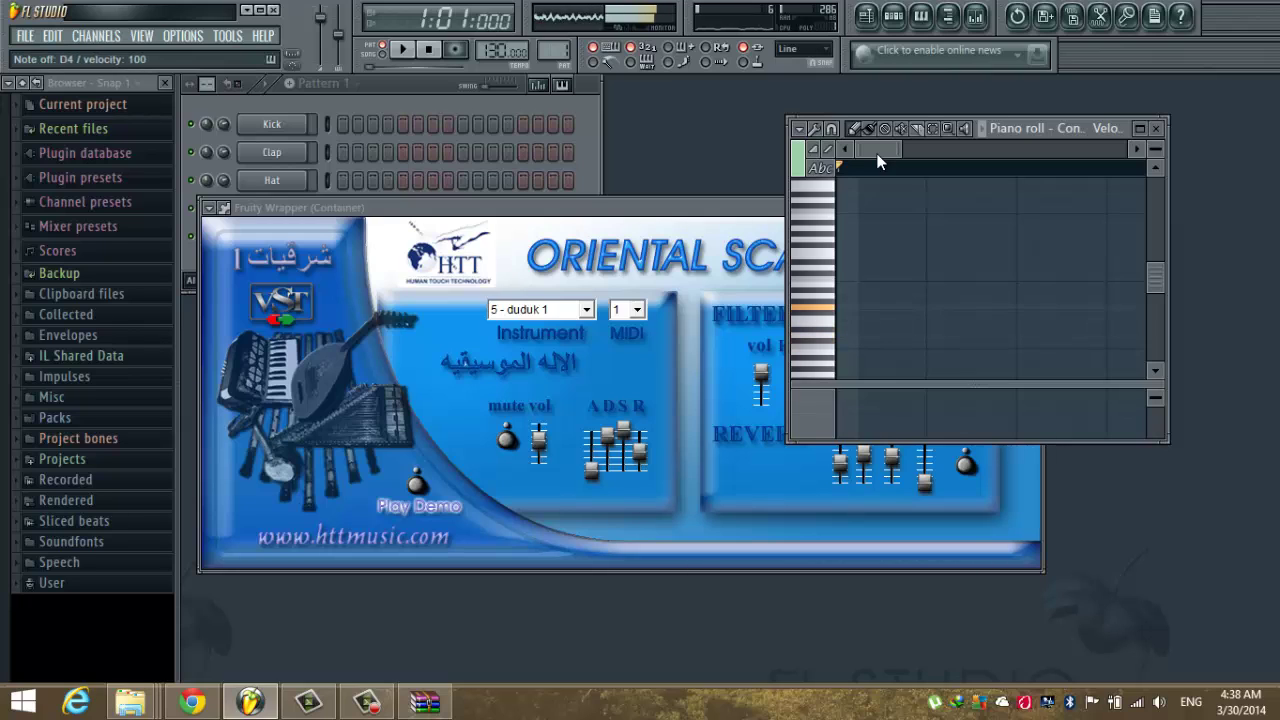
{"action": "key", "text": "c"}
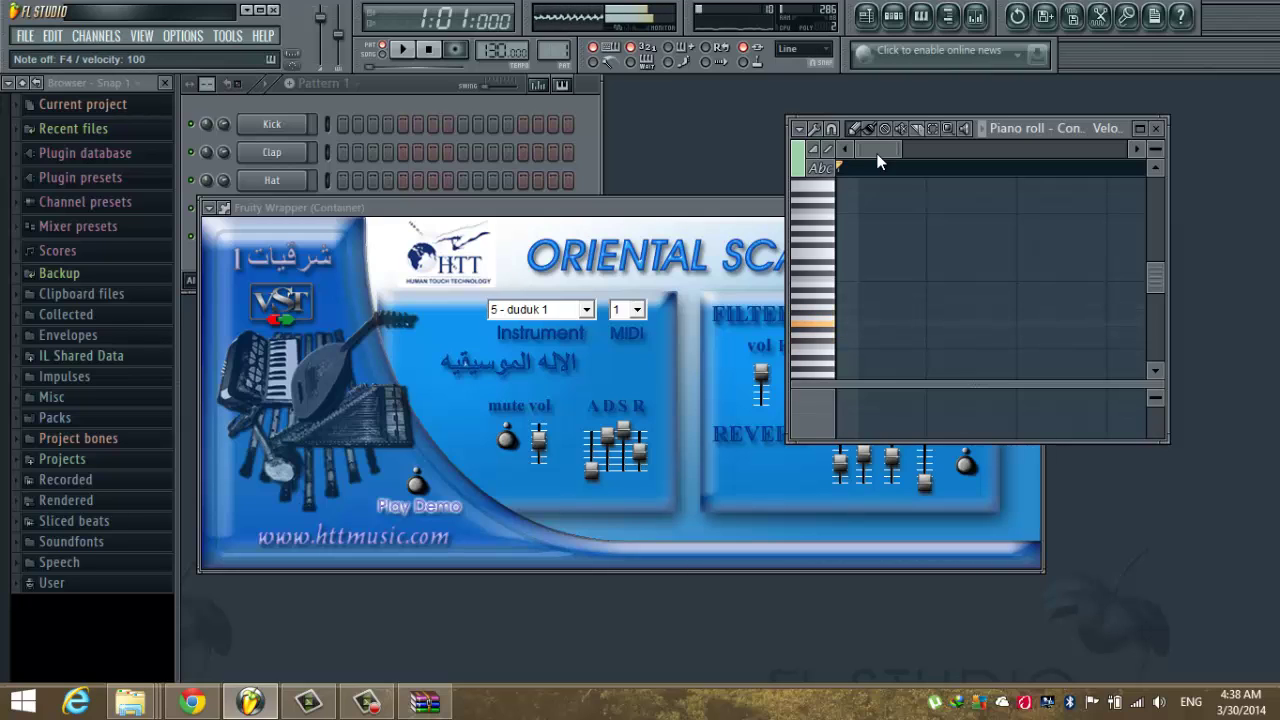
{"action": "key", "text": "c"}
{"action": "key", "text": "x"}
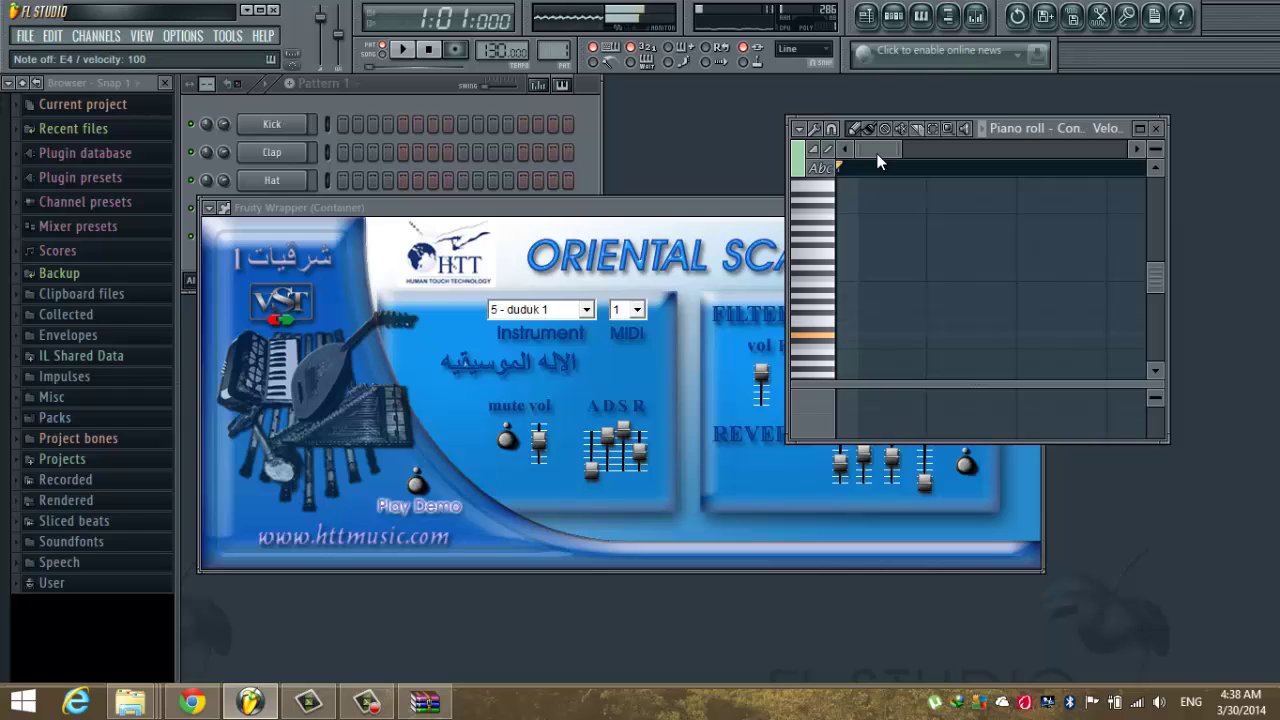
{"action": "key", "text": "c"}
{"action": "key", "text": "x"}
{"action": "key", "text": "b"}
{"action": "key", "text": "n"}
{"action": "key", "text": "b"}
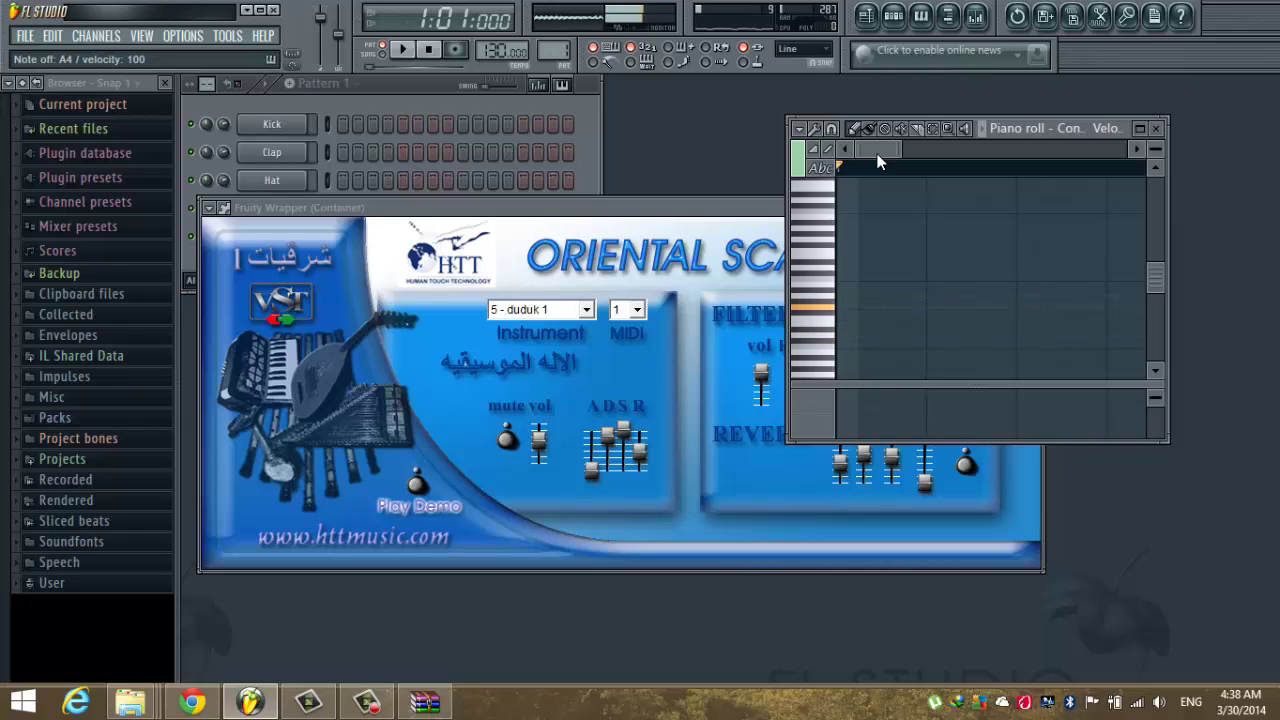
{"action": "key", "text": "n"}
{"action": "key", "text": "b"}
{"action": "key", "text": "comma"}
{"action": "key", "text": "m"}
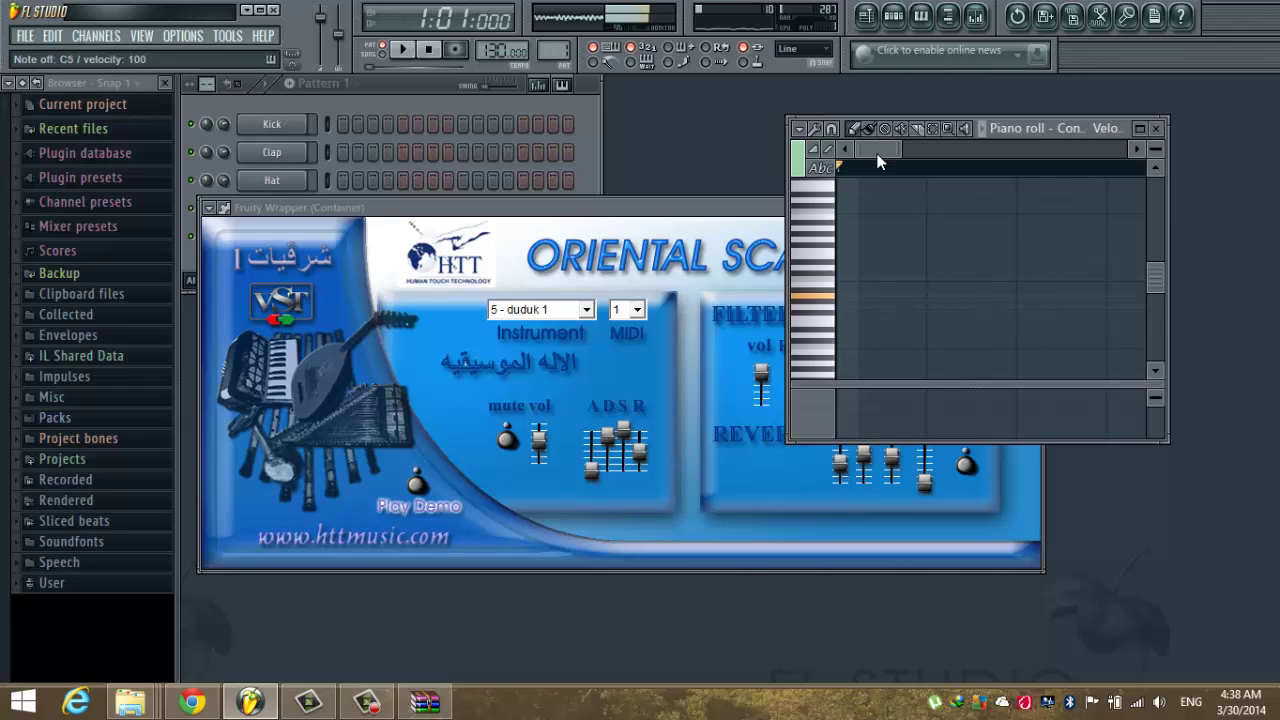
{"action": "key", "text": "b"}
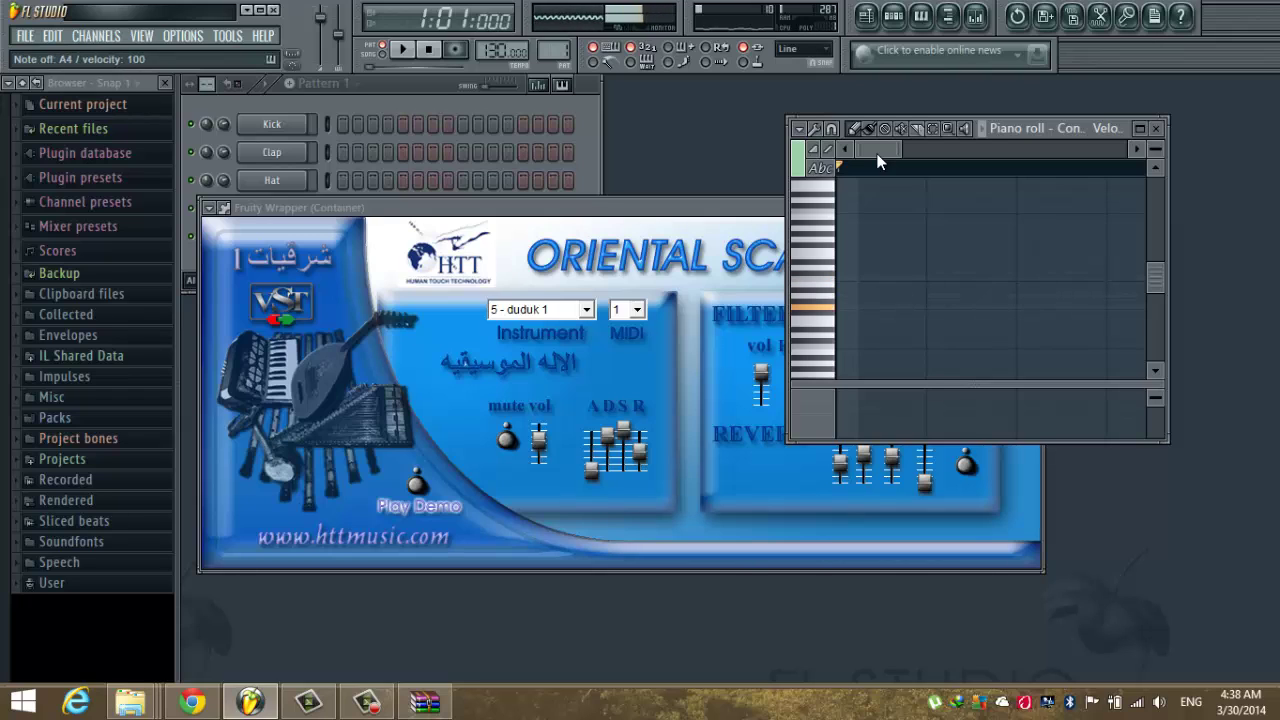
{"action": "key", "text": "v"}
{"action": "key", "text": "n"}
{"action": "key", "text": "n"}
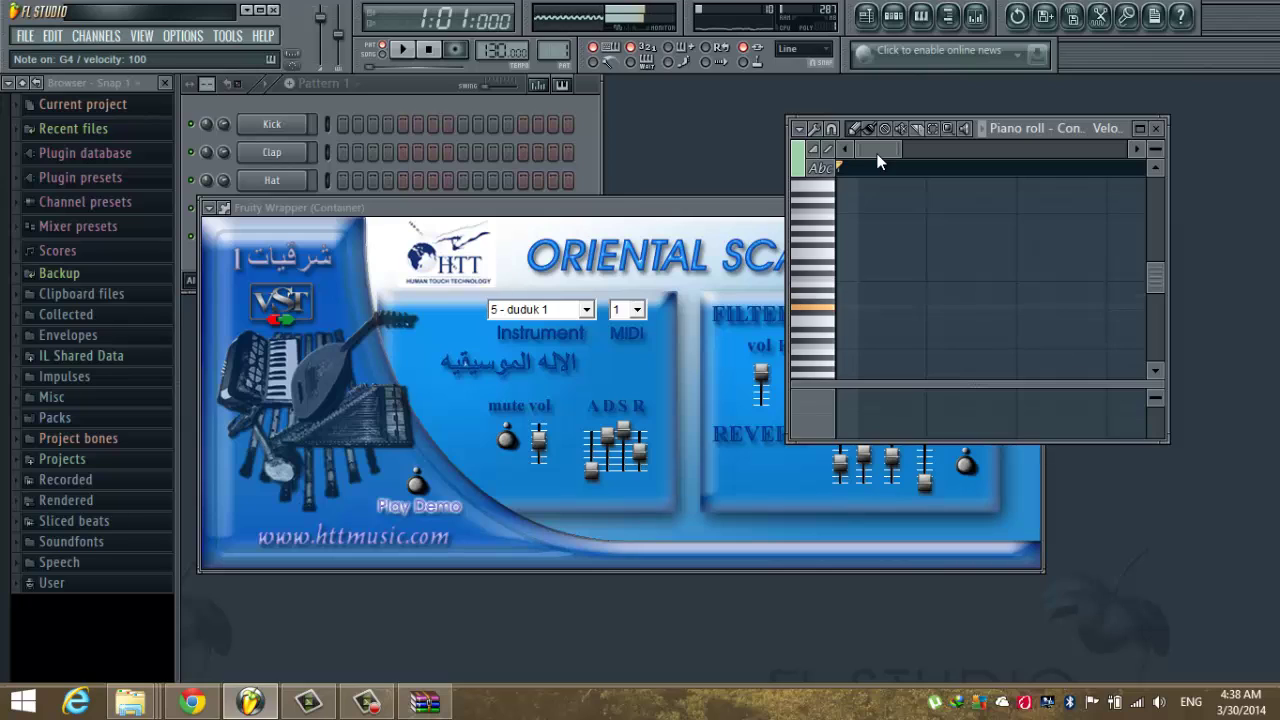
{"action": "key", "text": "v"}
{"action": "key", "text": "c"}
{"action": "key", "text": "b"}
{"action": "key", "text": "v"}
{"action": "key", "text": "b"}
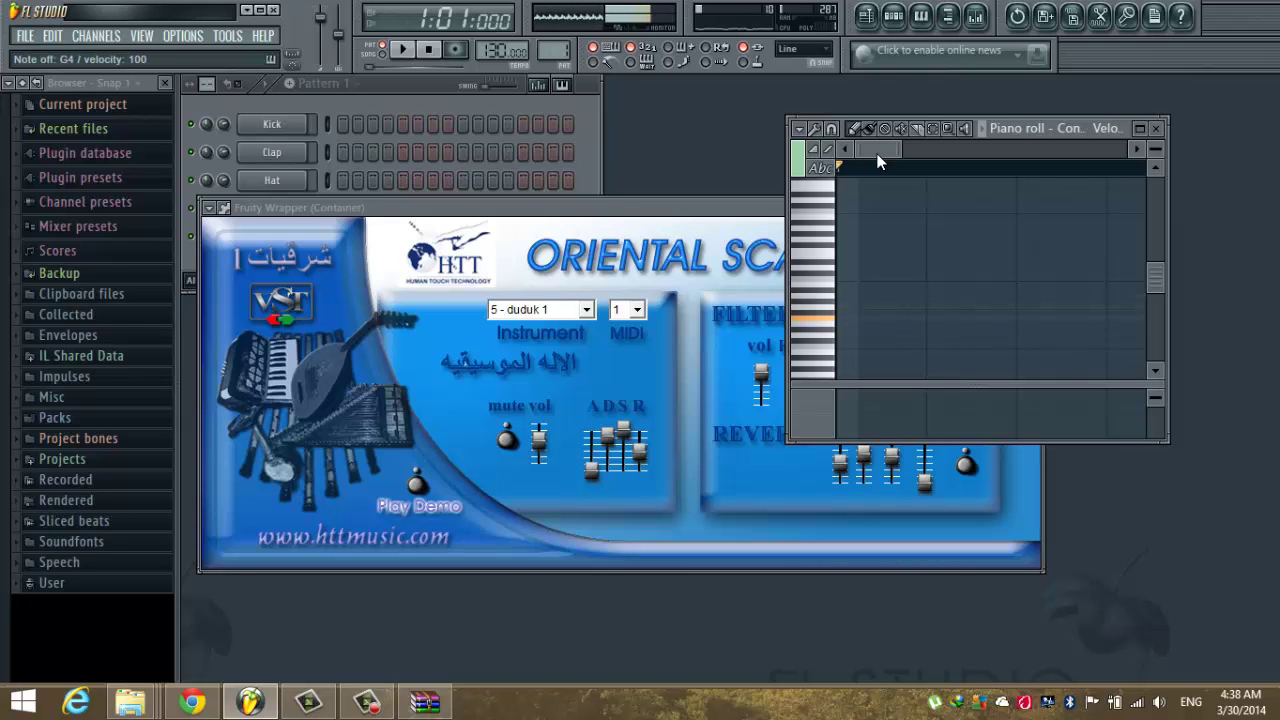
{"action": "key", "text": "x"}
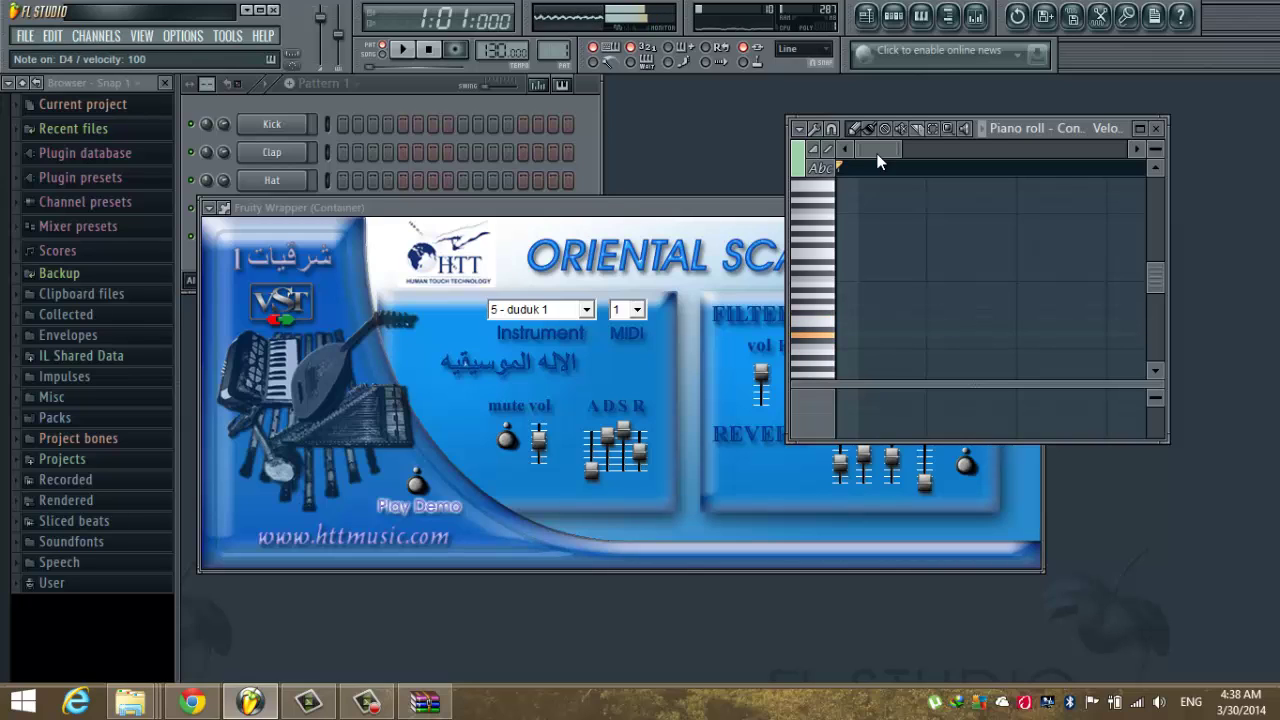
{"action": "key", "text": "v"}
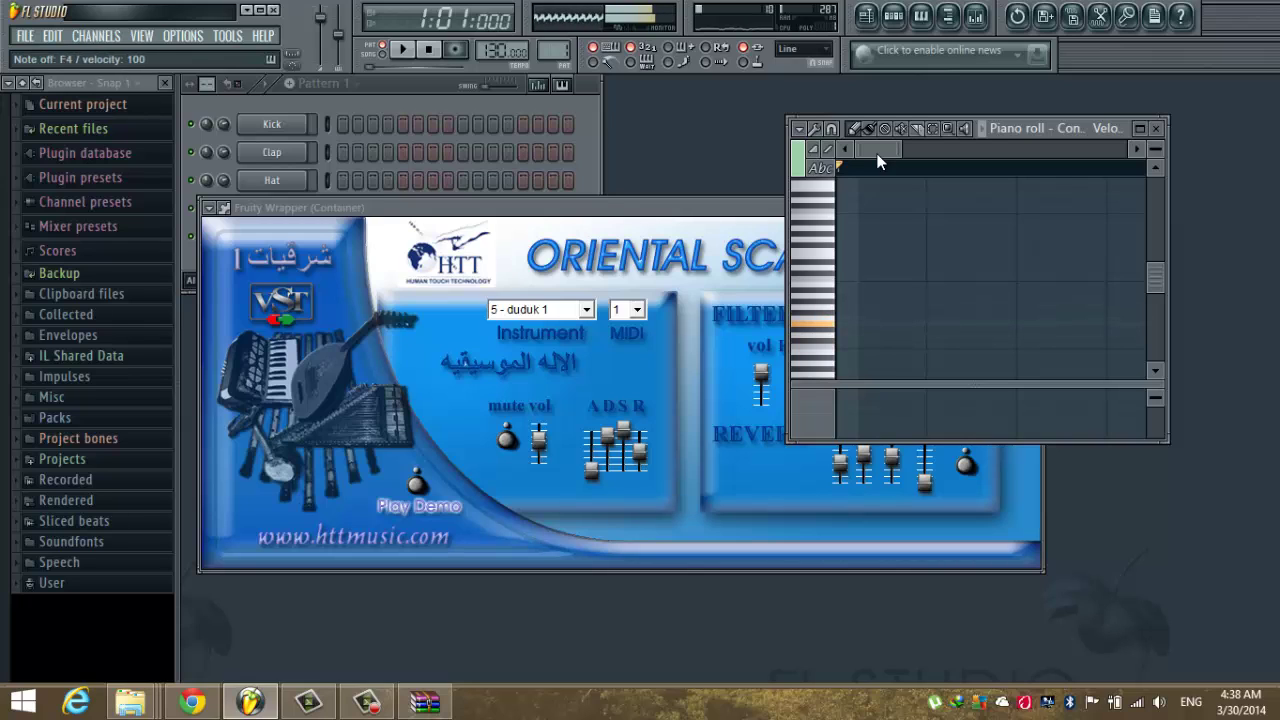
{"action": "key", "text": "x"}
{"action": "key", "text": "c"}
{"action": "key", "text": "v"}
{"action": "key", "text": "c"}
{"action": "key", "text": "v"}
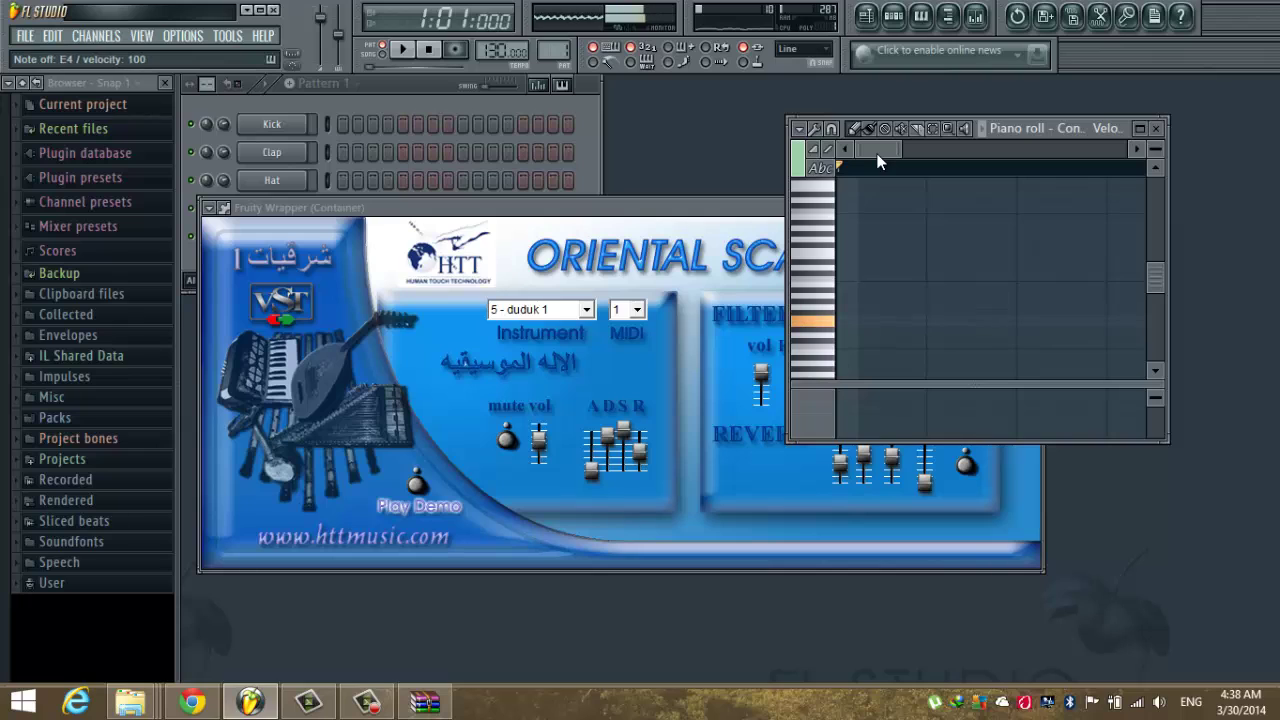
{"action": "key", "text": "b"}
{"action": "key", "text": "b"}
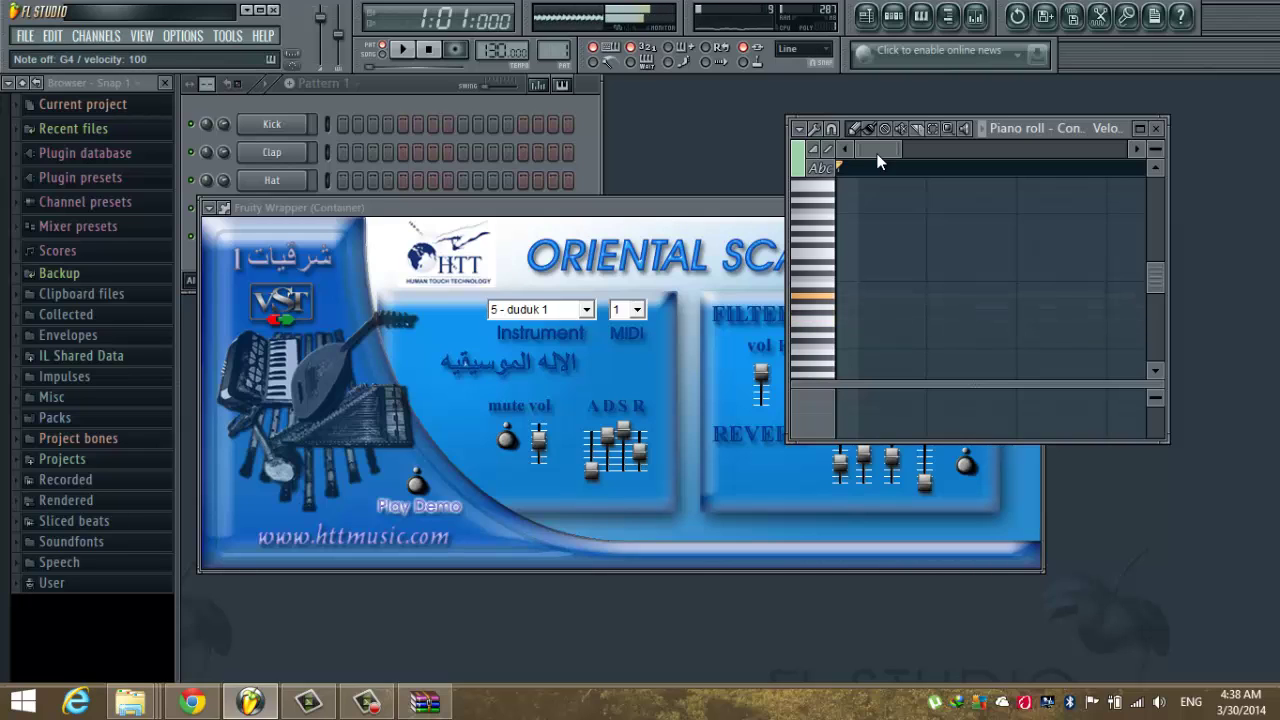
{"action": "key", "text": "n"}
{"action": "key", "text": "v"}
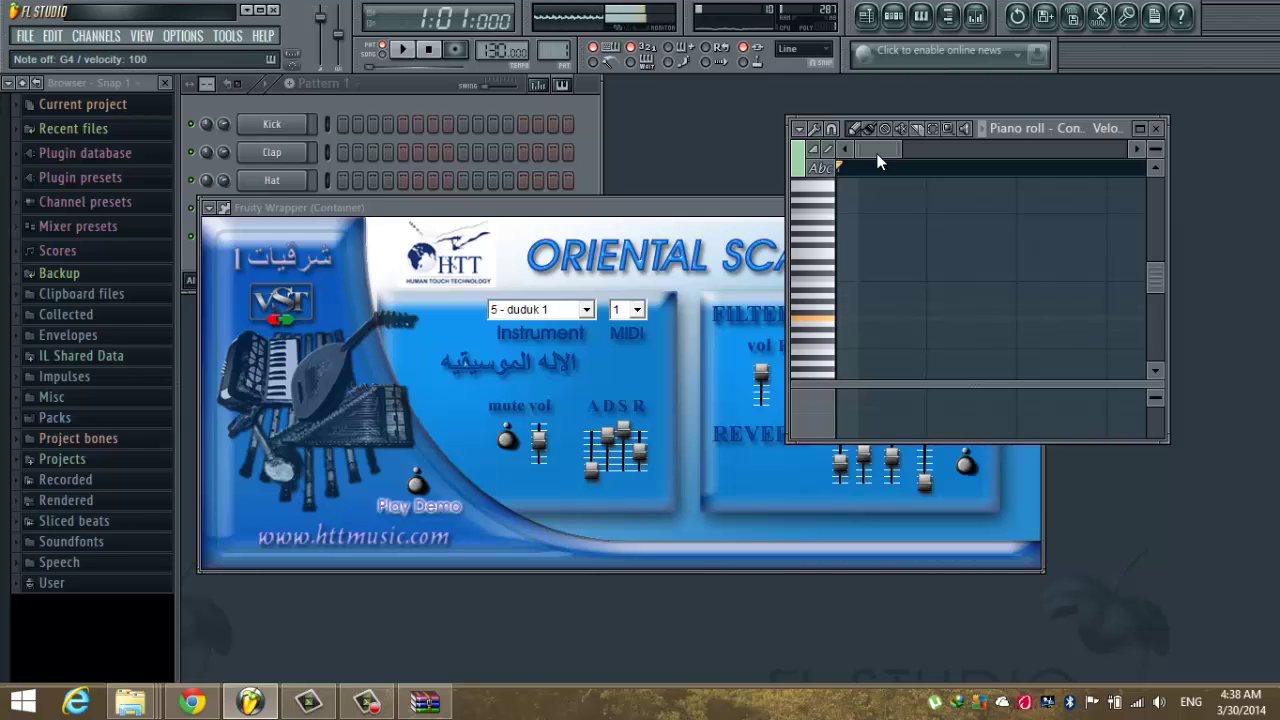
- Continue the live duduk 1 melody from D4 and F4 up into the fifth octave, reaching A#5 and descending to D5
{"action": "key", "text": "x"}
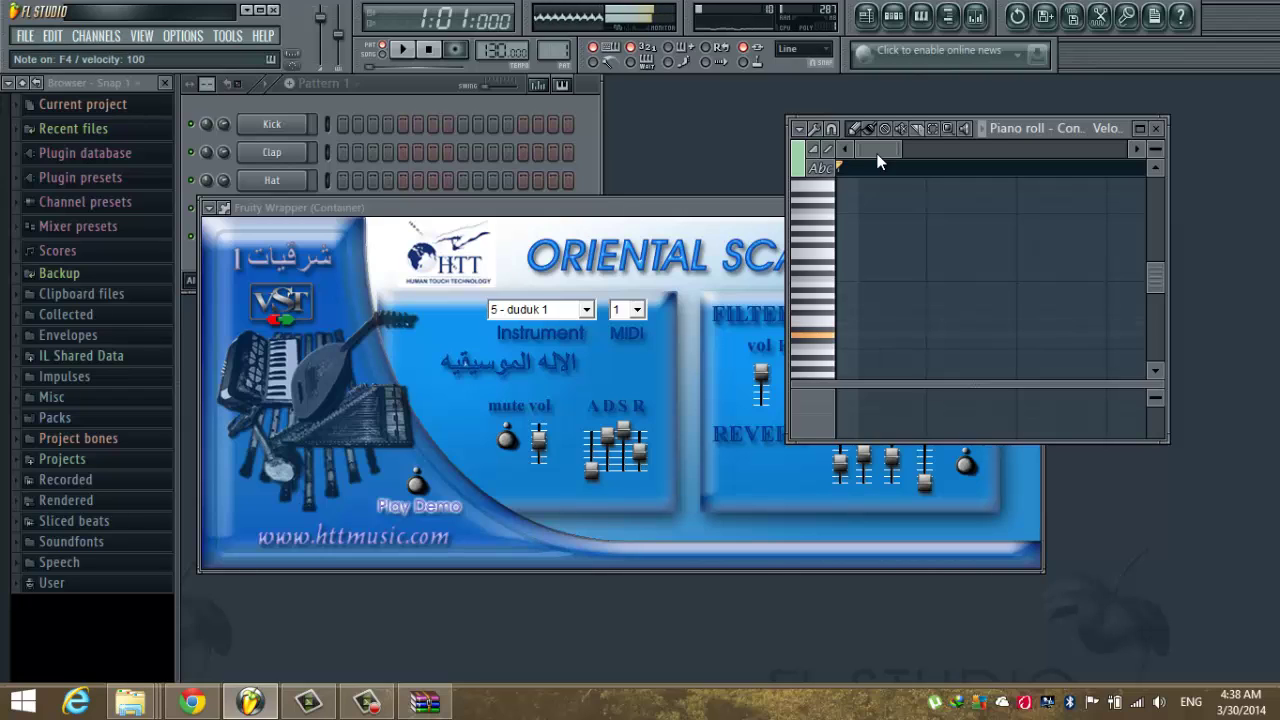
{"action": "key", "text": "v"}
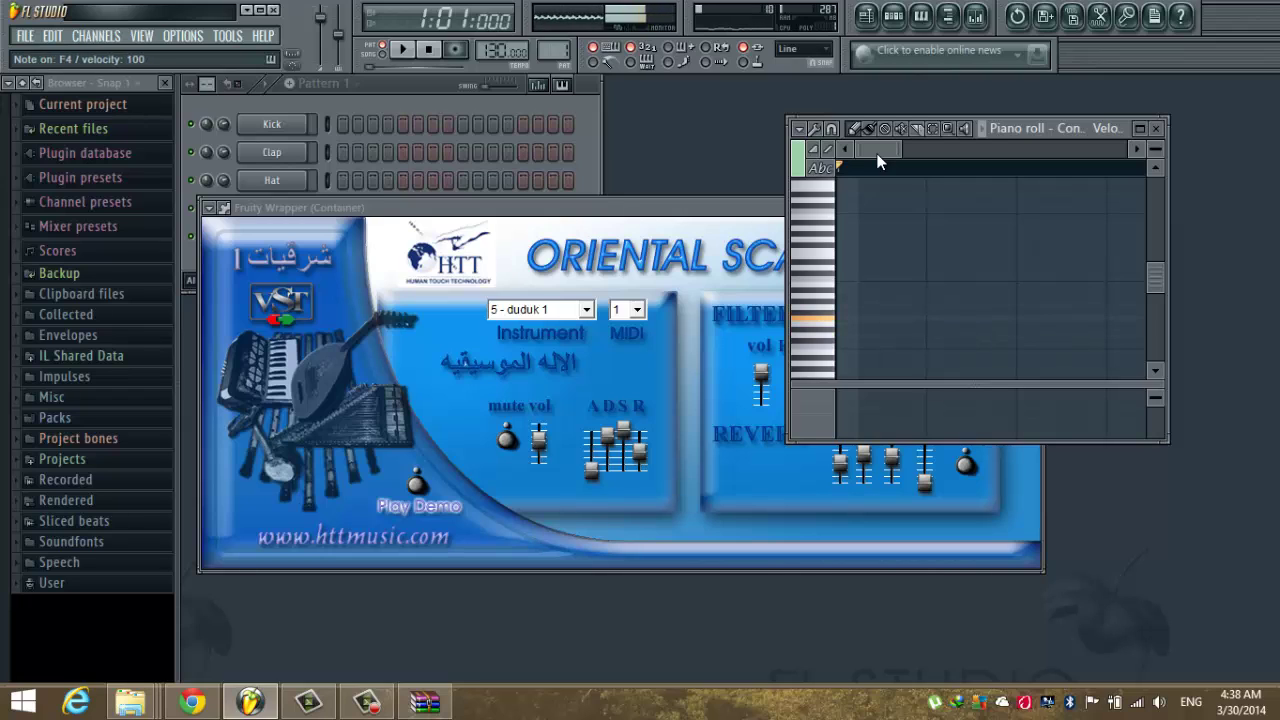
{"action": "key", "text": "c"}
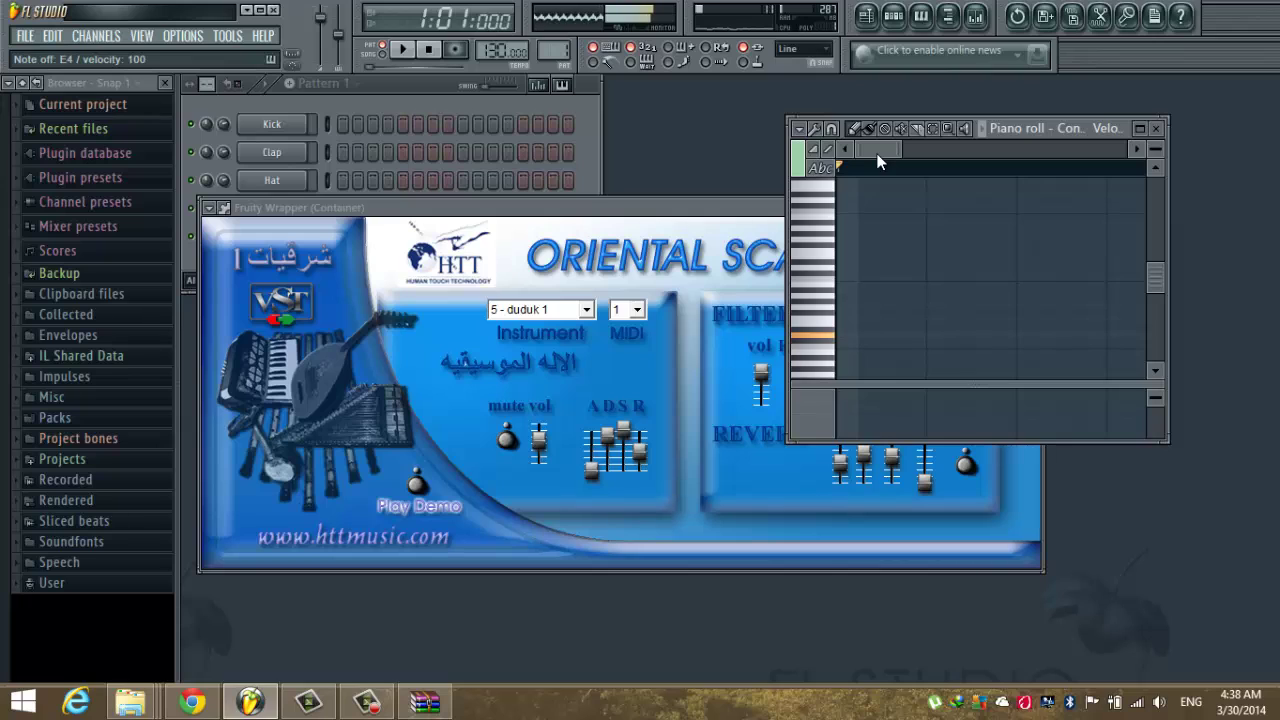
{"action": "key", "text": "r"}
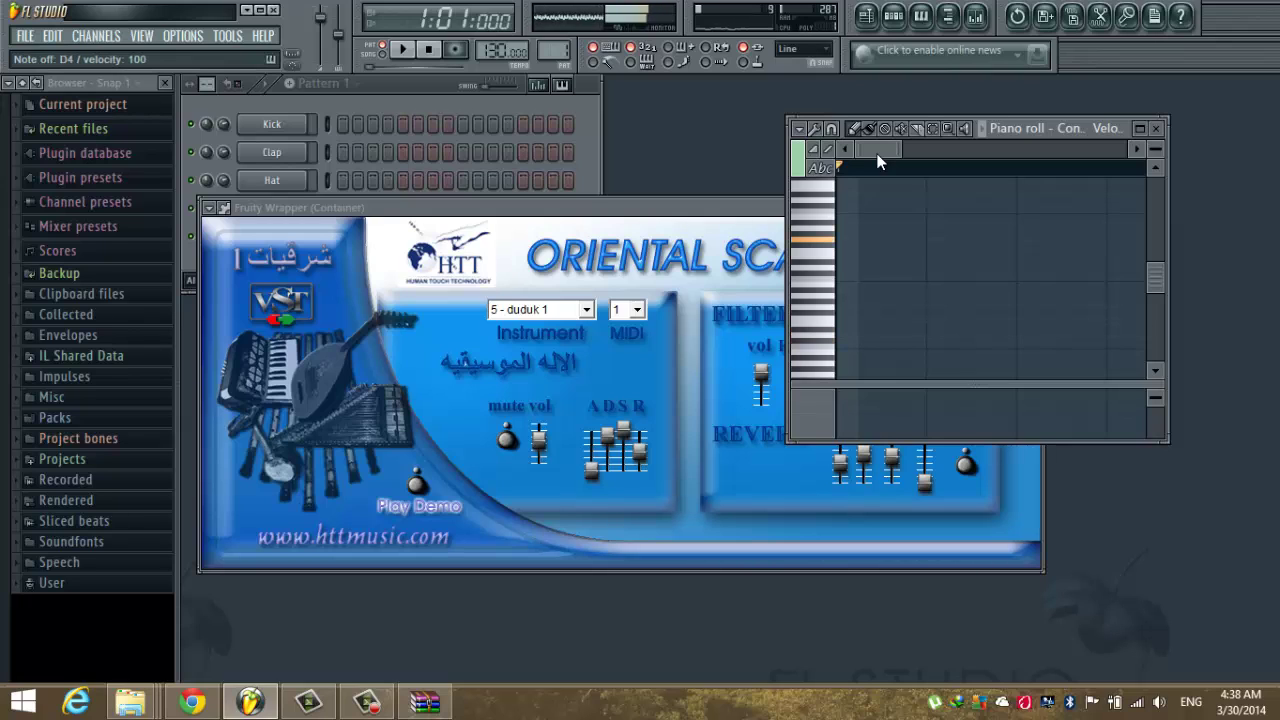
{"action": "key", "text": "e"}
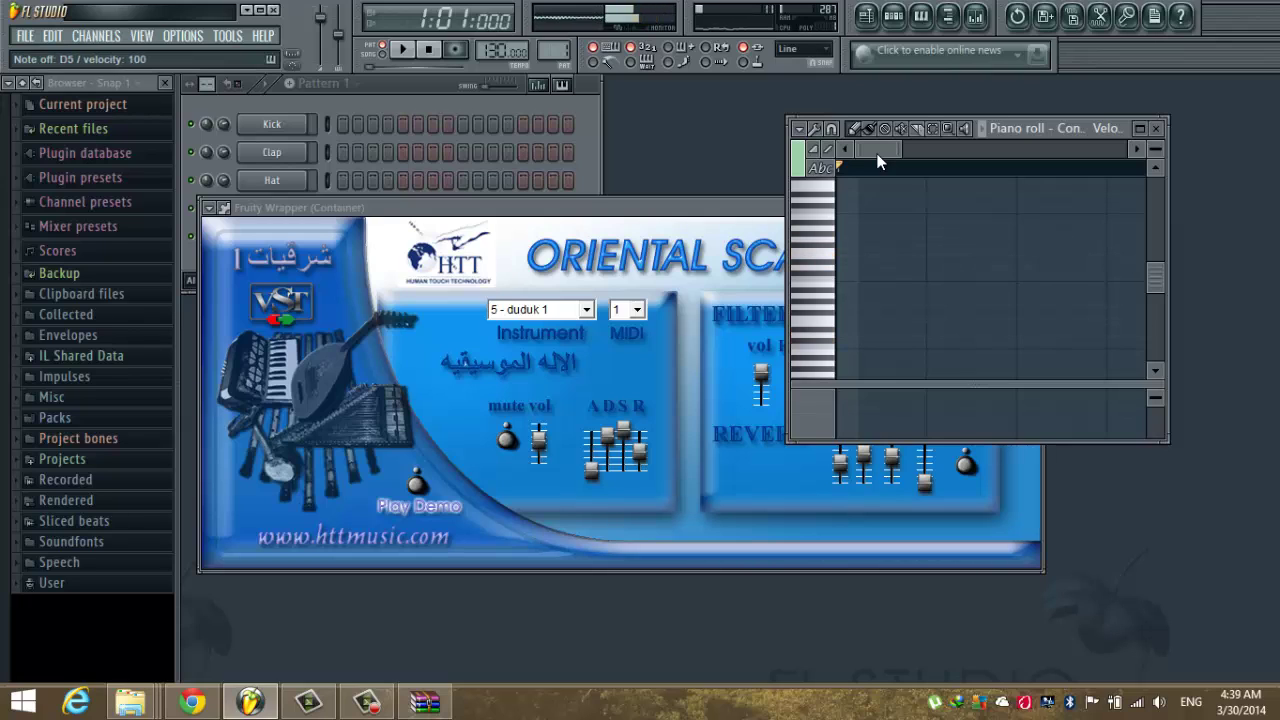
{"action": "key", "text": "w"}
{"action": "key", "text": "w"}
{"action": "key", "text": "e"}
{"action": "key", "text": "e"}
{"action": "key", "text": "w"}
{"action": "key", "text": "q"}
{"action": "key", "text": "r"}
{"action": "key", "text": "t"}
{"action": "key", "text": "y"}
{"action": "key", "text": "y"}
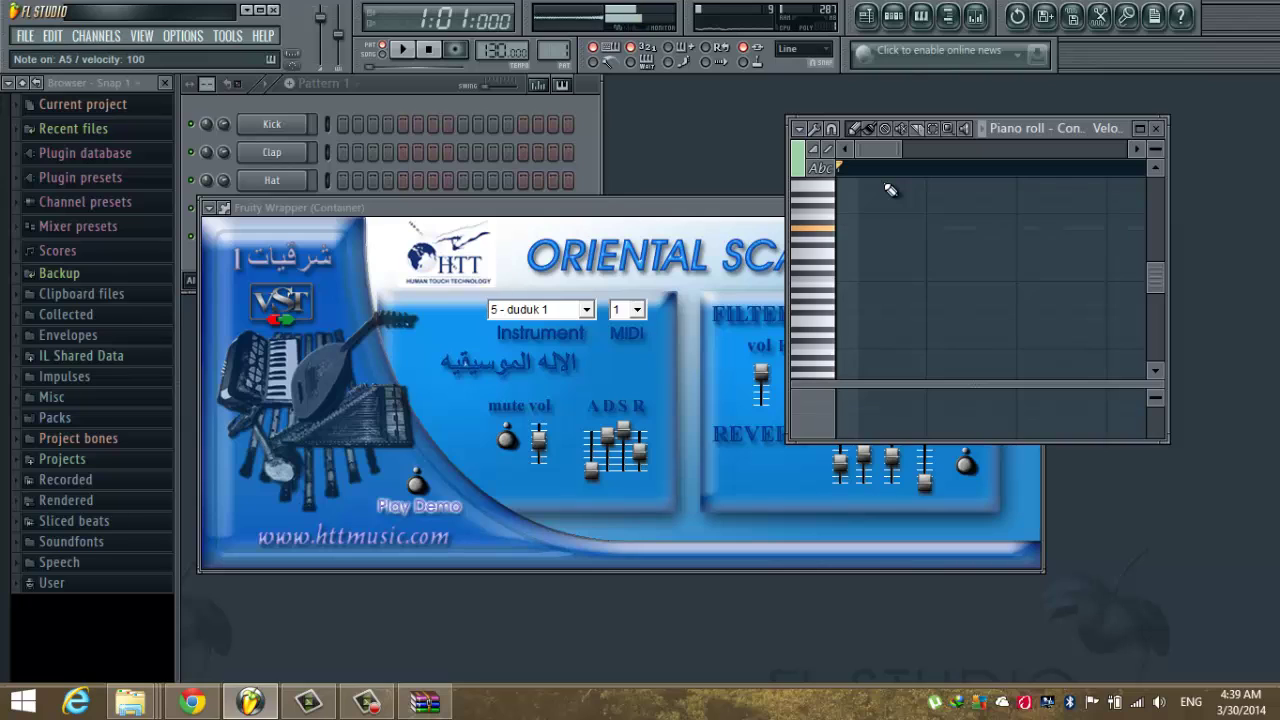
{"action": "key", "text": "y"}
{"action": "key", "text": "7"}
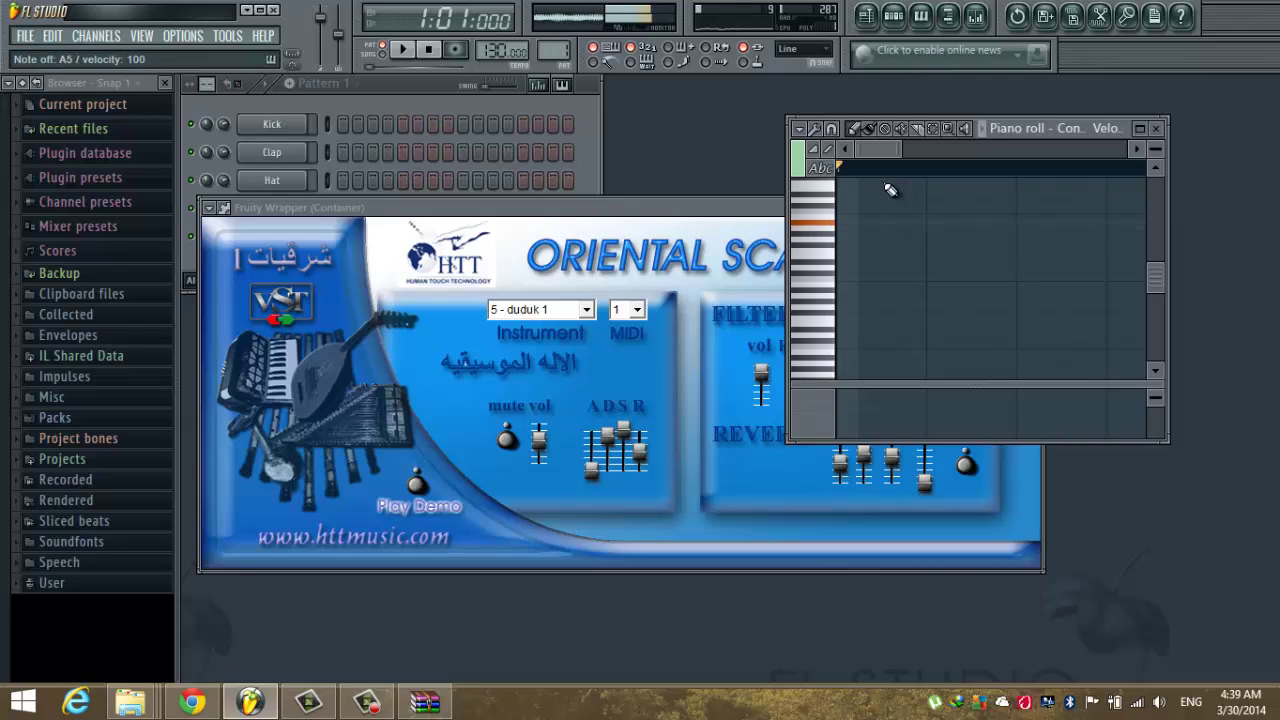
{"action": "key", "text": "y"}
{"action": "key", "text": "t"}
{"action": "key", "text": "r"}
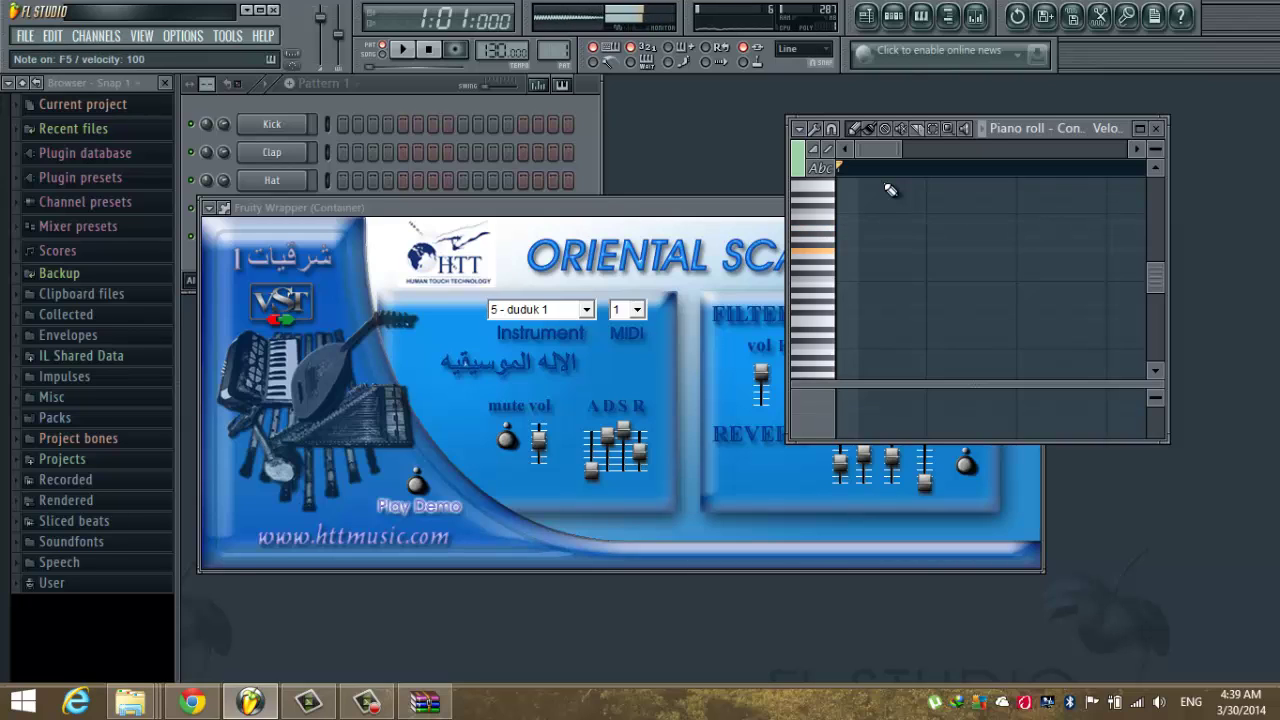
{"action": "key", "text": "e"}
{"action": "key", "text": "w"}
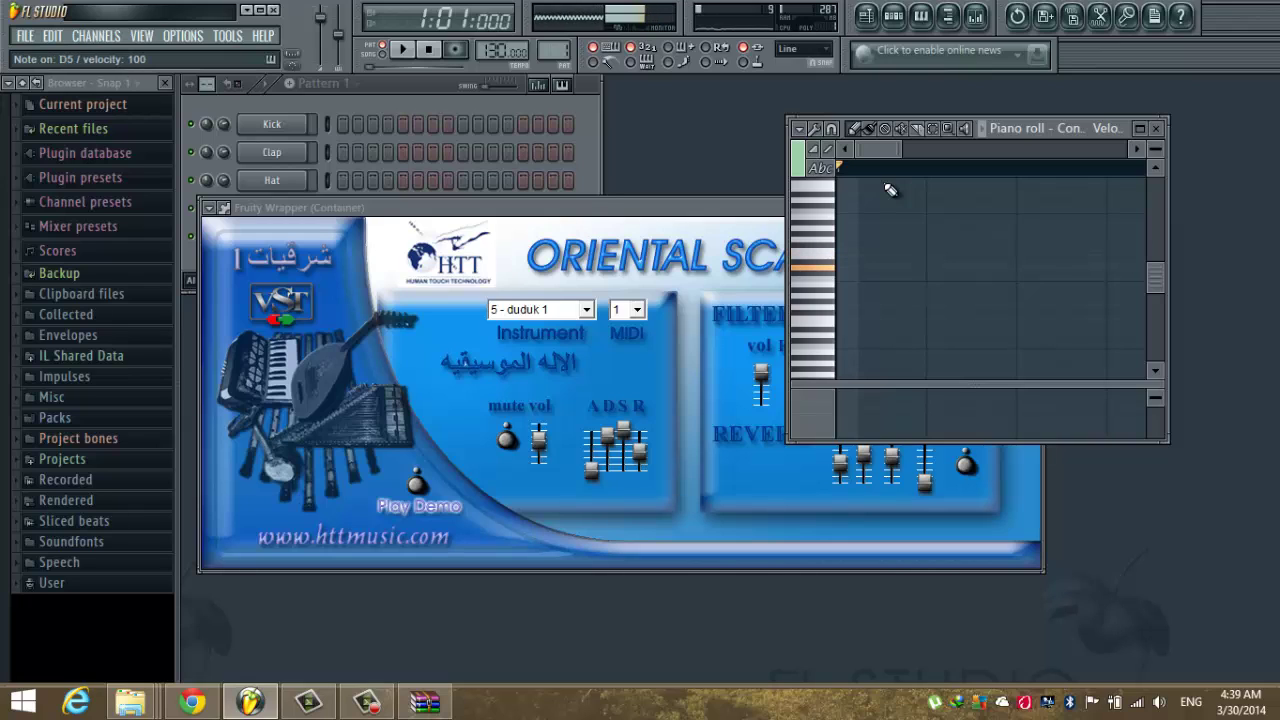
{"action": "key", "text": "t"}
{"action": "key", "text": "r"}
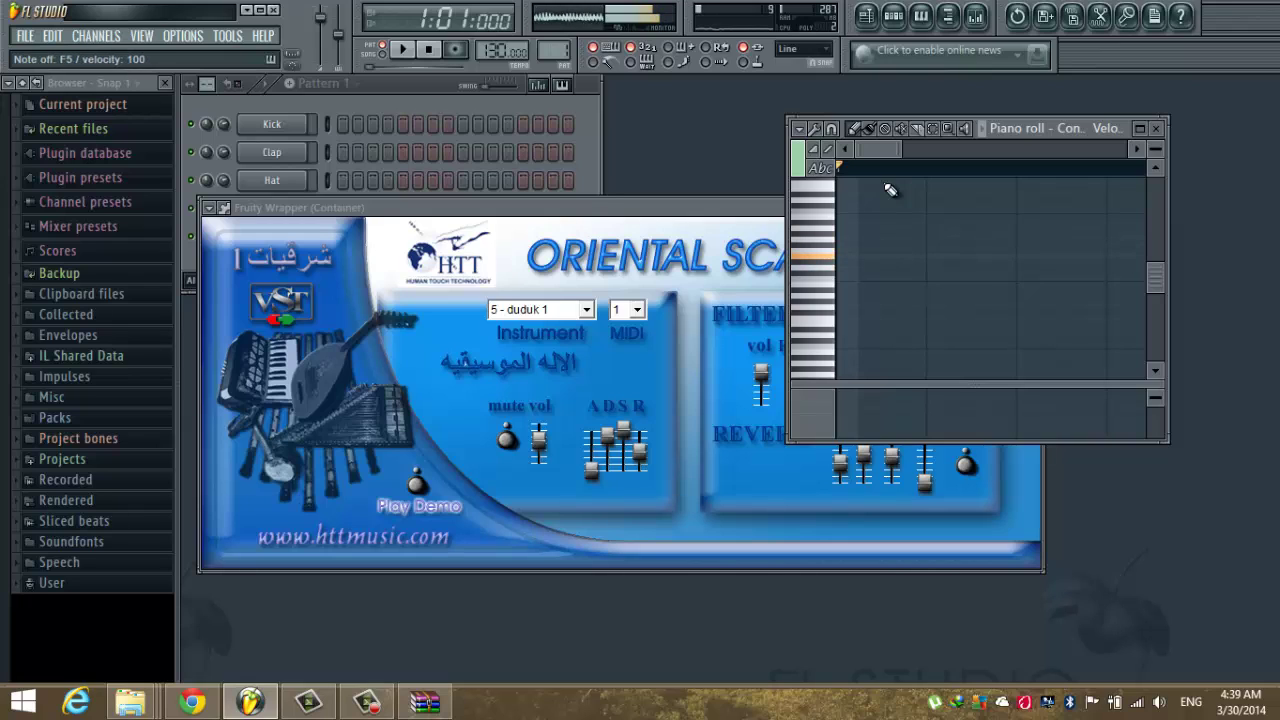
{"action": "key", "text": "t"}
{"action": "key", "text": "w"}
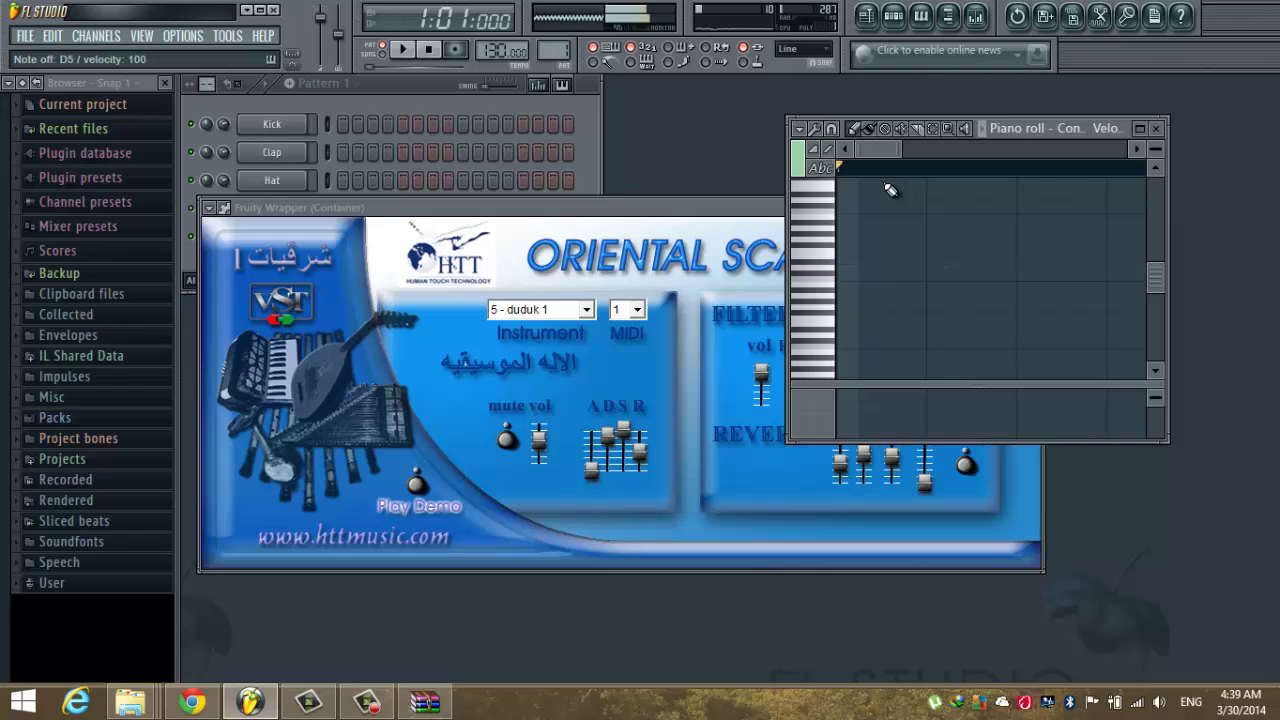
- Play a longer duduk 1 phrase rising from D5 through A5 and A#5 to C6, then falling back through G5, F5 and E5 to D5
{"action": "key", "text": "x"}
{"action": "key", "text": "c"}
{"action": "key", "text": "x"}
{"action": "key", "text": "x"}
{"action": "key", "text": "v"}
{"action": "key", "text": "b"}
{"action": "key", "text": "n"}
{"action": "key", "text": "n"}
{"action": "key", "text": "n"}
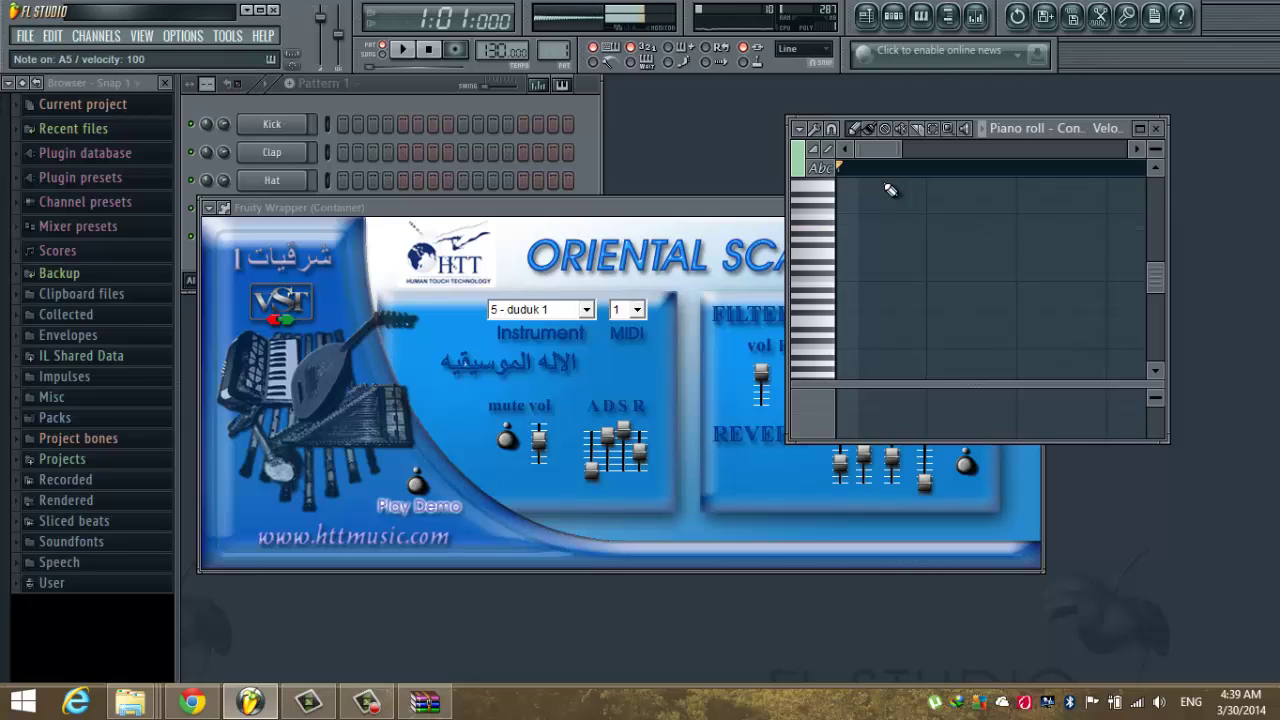
{"action": "key", "text": "n"}
{"action": "key", "text": "j"}
{"action": "key", "text": "n"}
{"action": "key", "text": "b"}
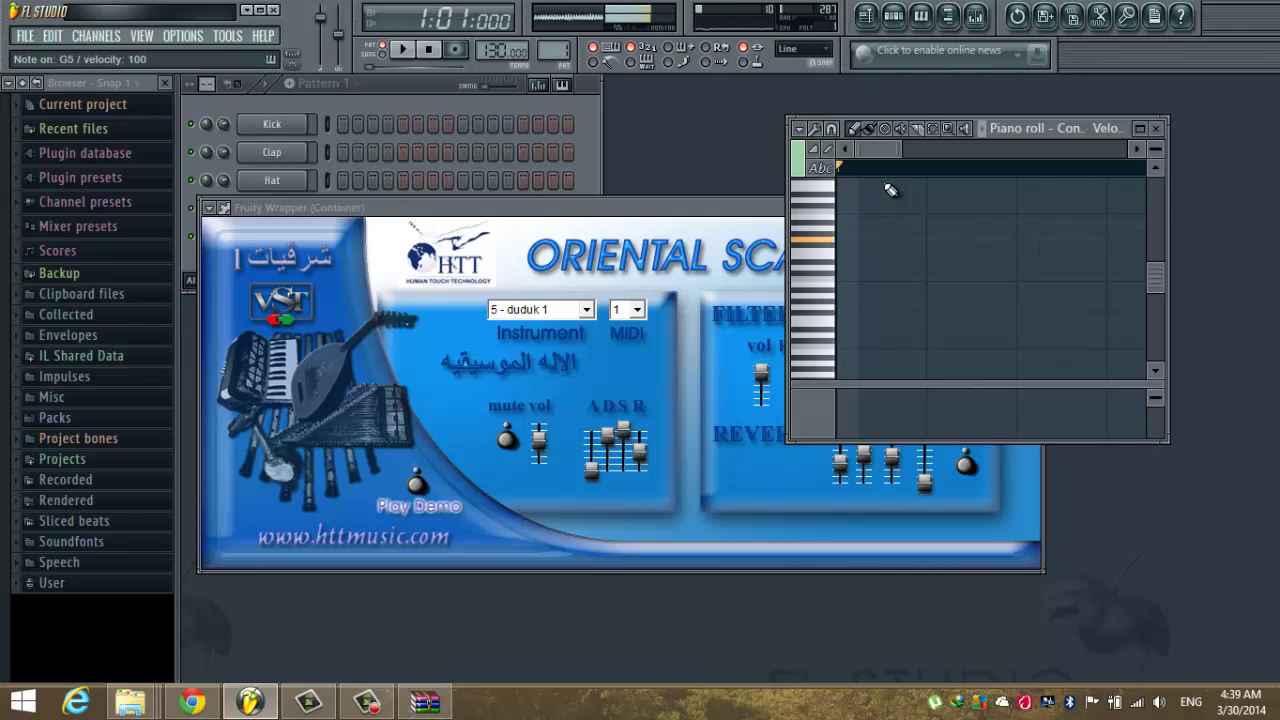
{"action": "key", "text": "v"}
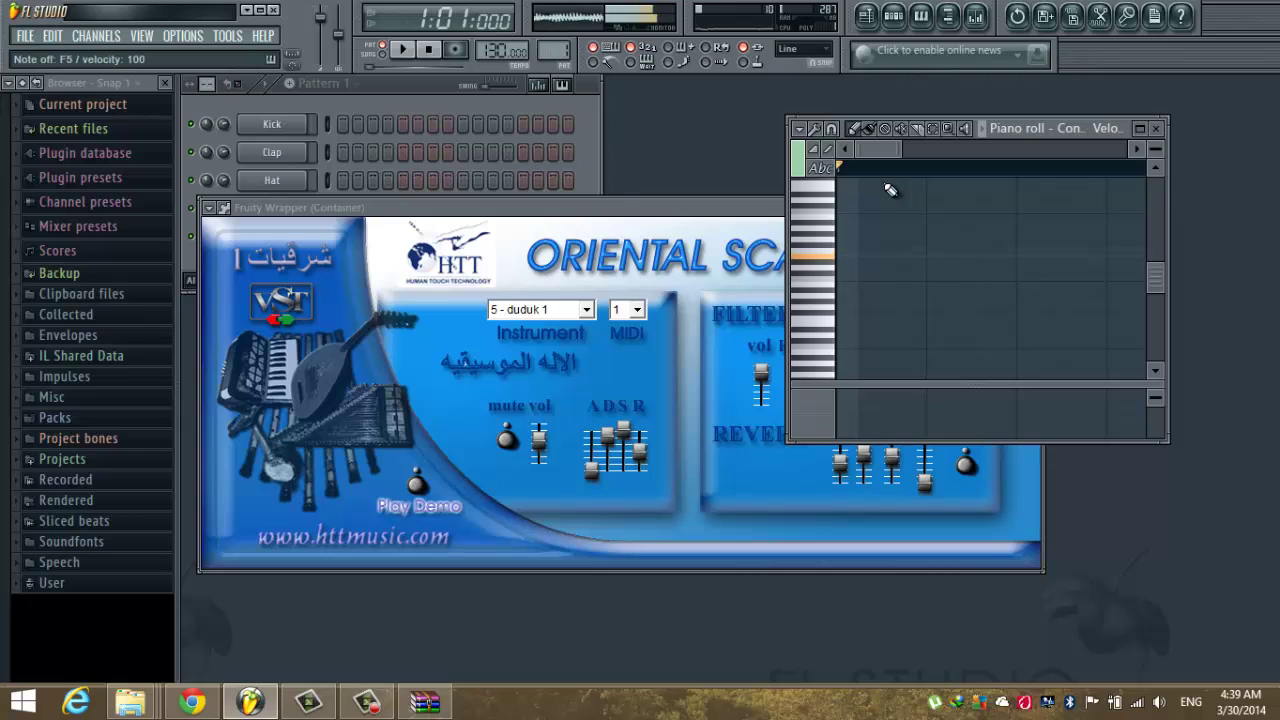
{"action": "key", "text": "c"}
{"action": "key", "text": "b"}
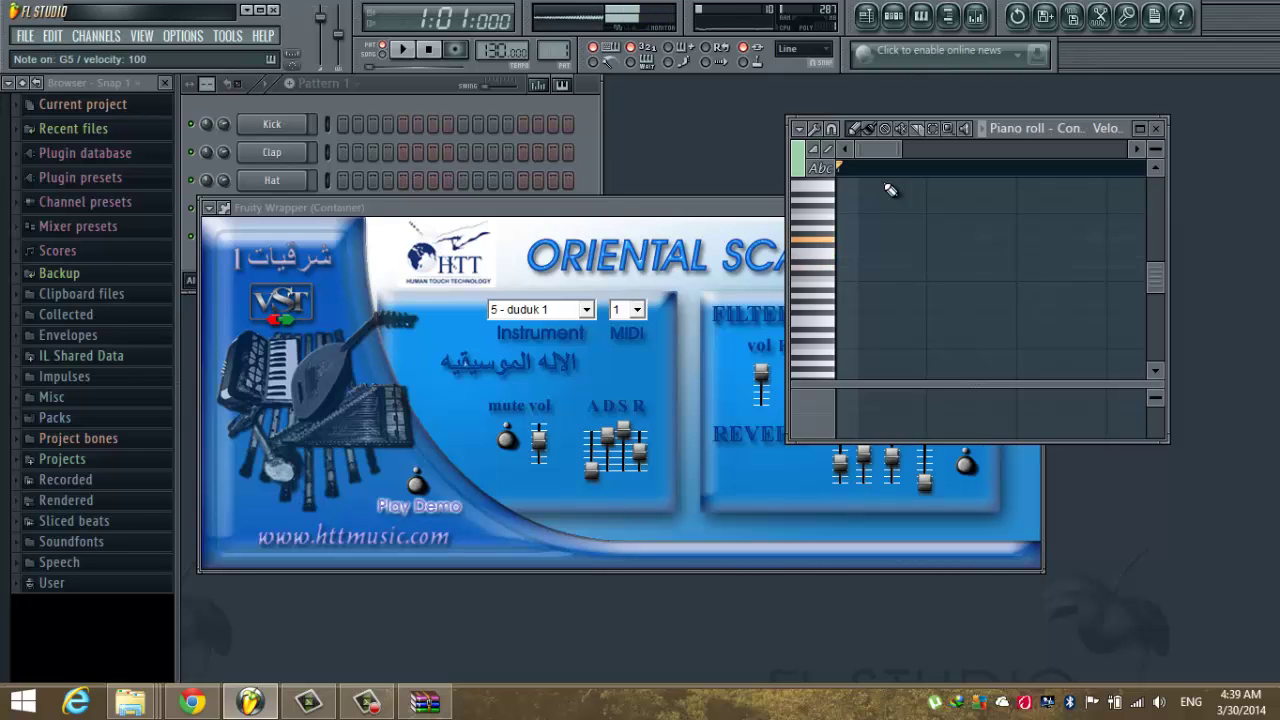
{"action": "key", "text": "j"}
{"action": "key", "text": "j"}
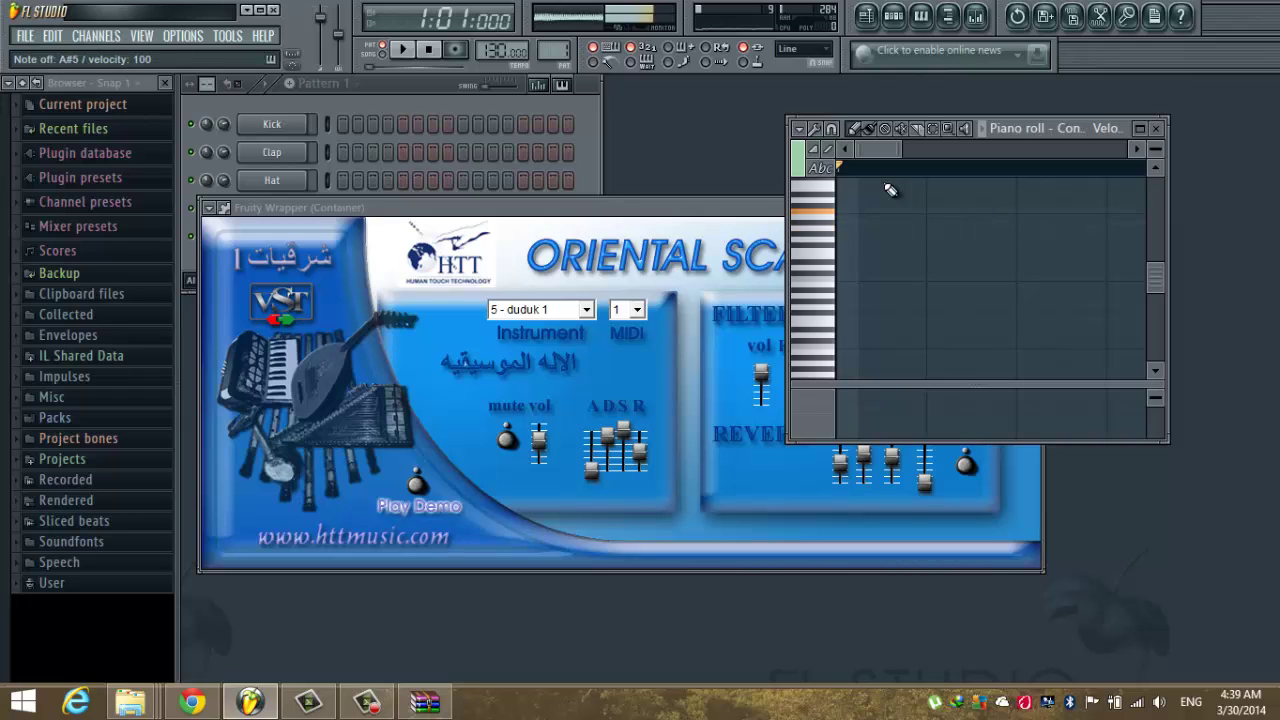
{"action": "key", "text": "n"}
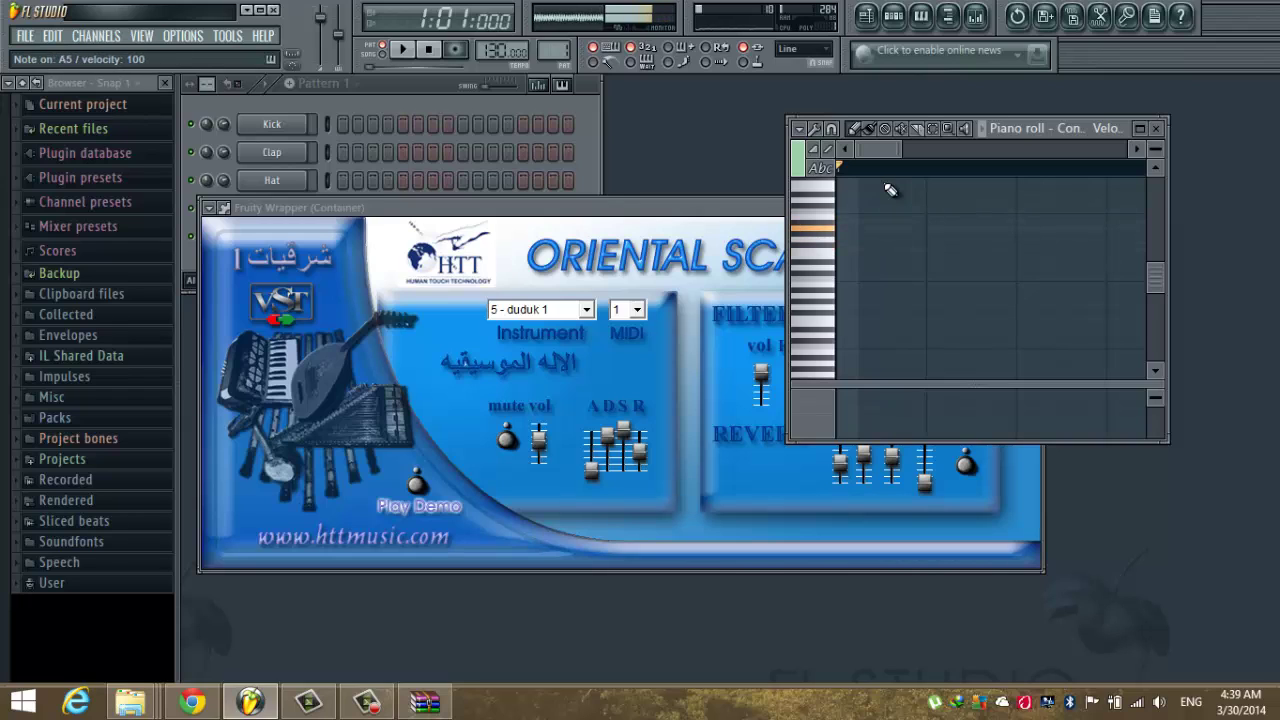
{"action": "key", "text": "n"}
{"action": "key", "text": "n"}
{"action": "key", "text": "n"}
{"action": "key", "text": "b"}
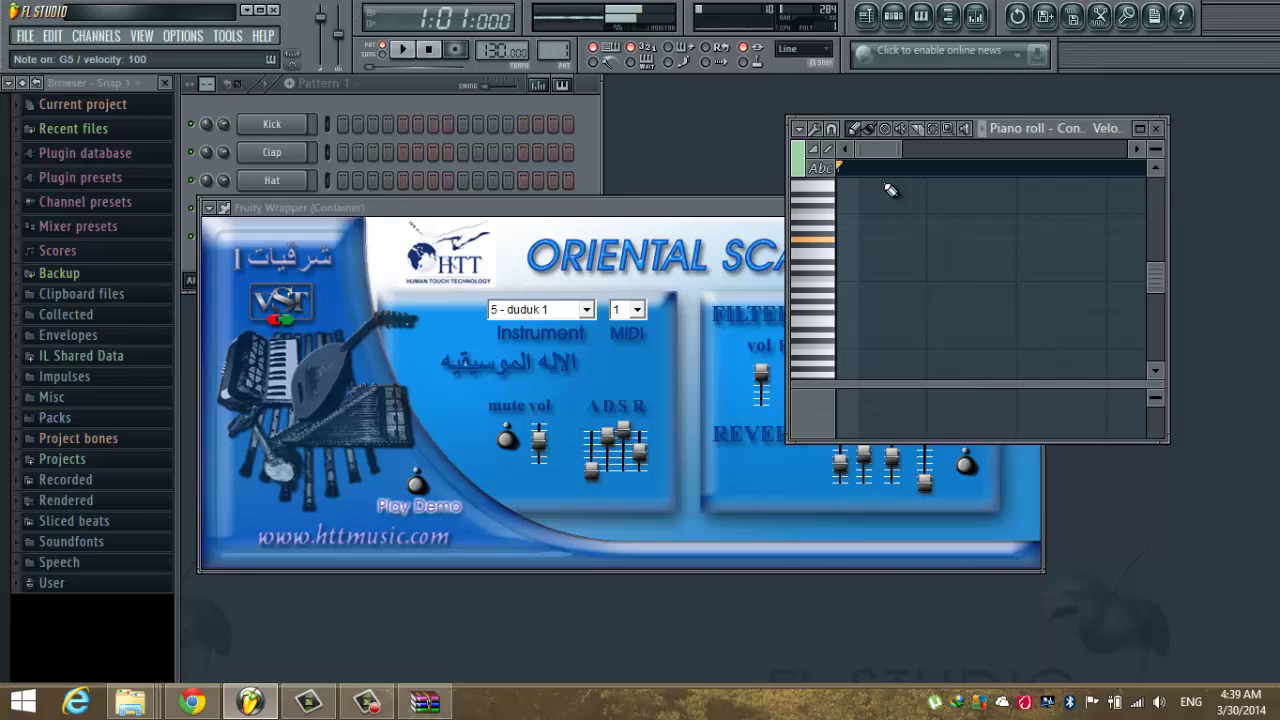
{"action": "key", "text": "n"}
{"action": "key", "text": "b"}
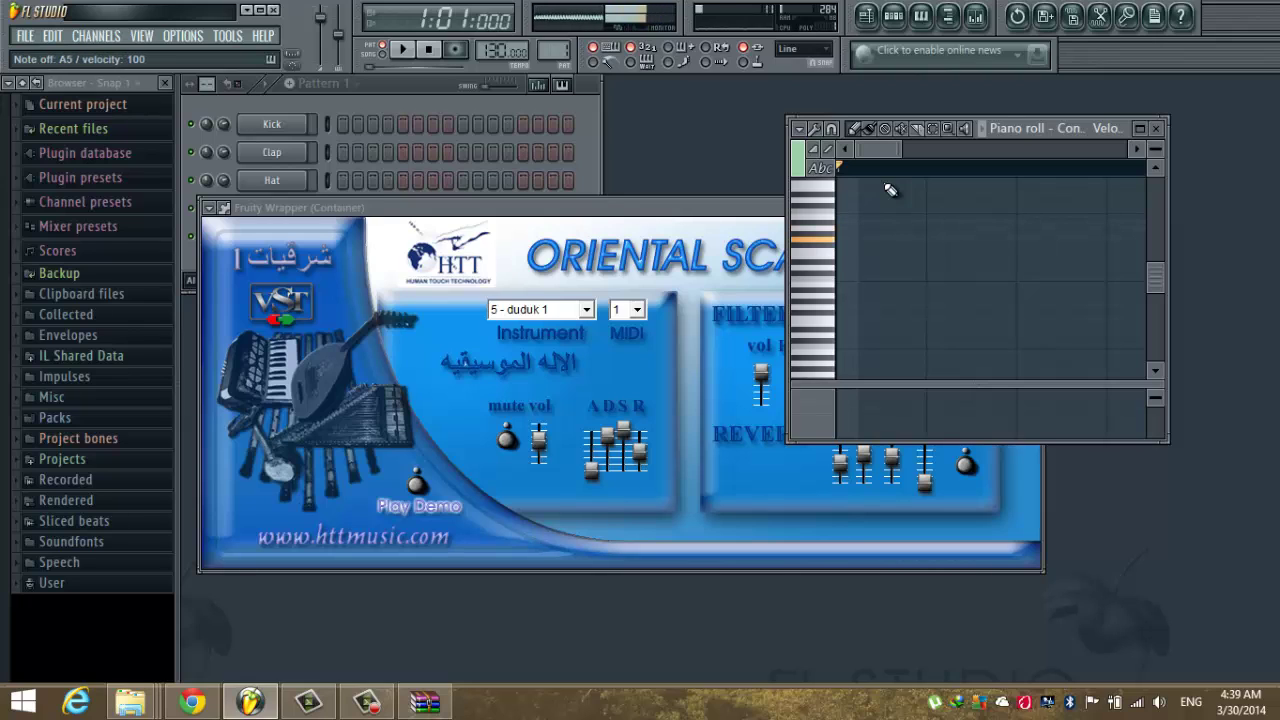
{"action": "key", "text": "c"}
{"action": "key", "text": "b"}
{"action": "key", "text": "n"}
{"action": "key", "text": "b"}
{"action": "key", "text": "v"}
{"action": "key", "text": "c"}
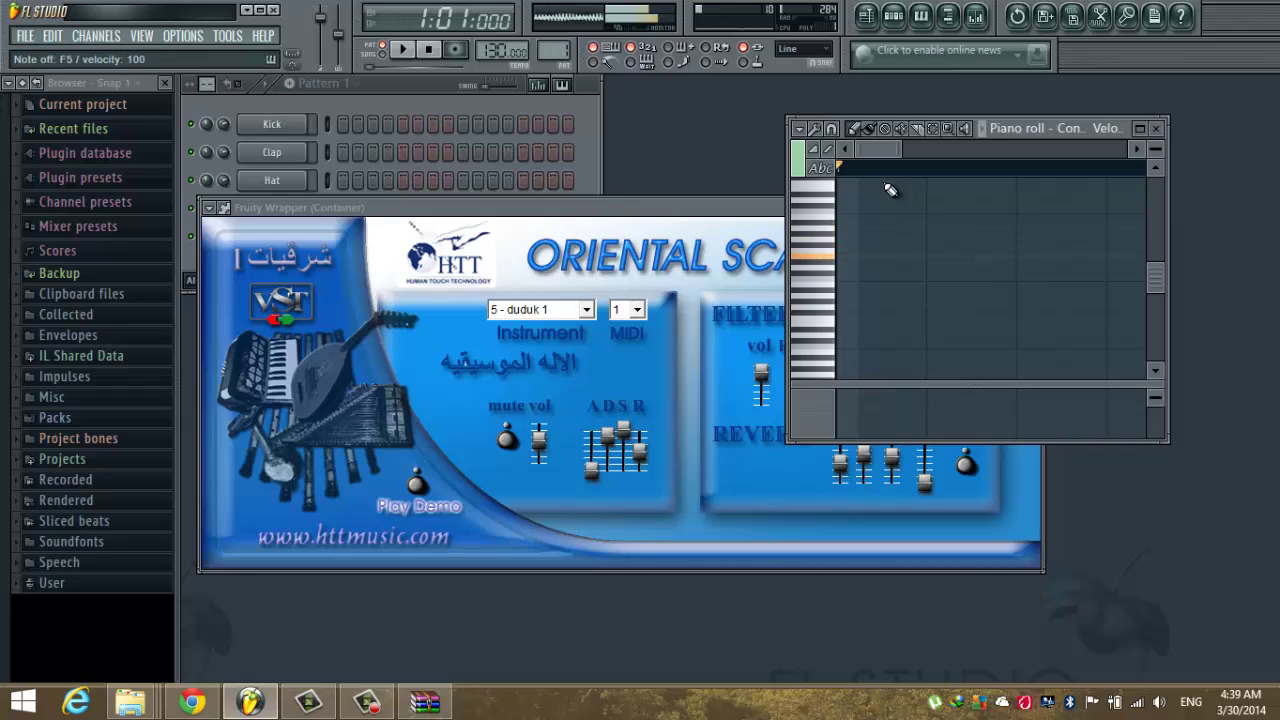
{"action": "key", "text": "v"}
{"action": "key", "text": "x"}
{"action": "key", "text": "c"}
{"action": "key", "text": "v"}
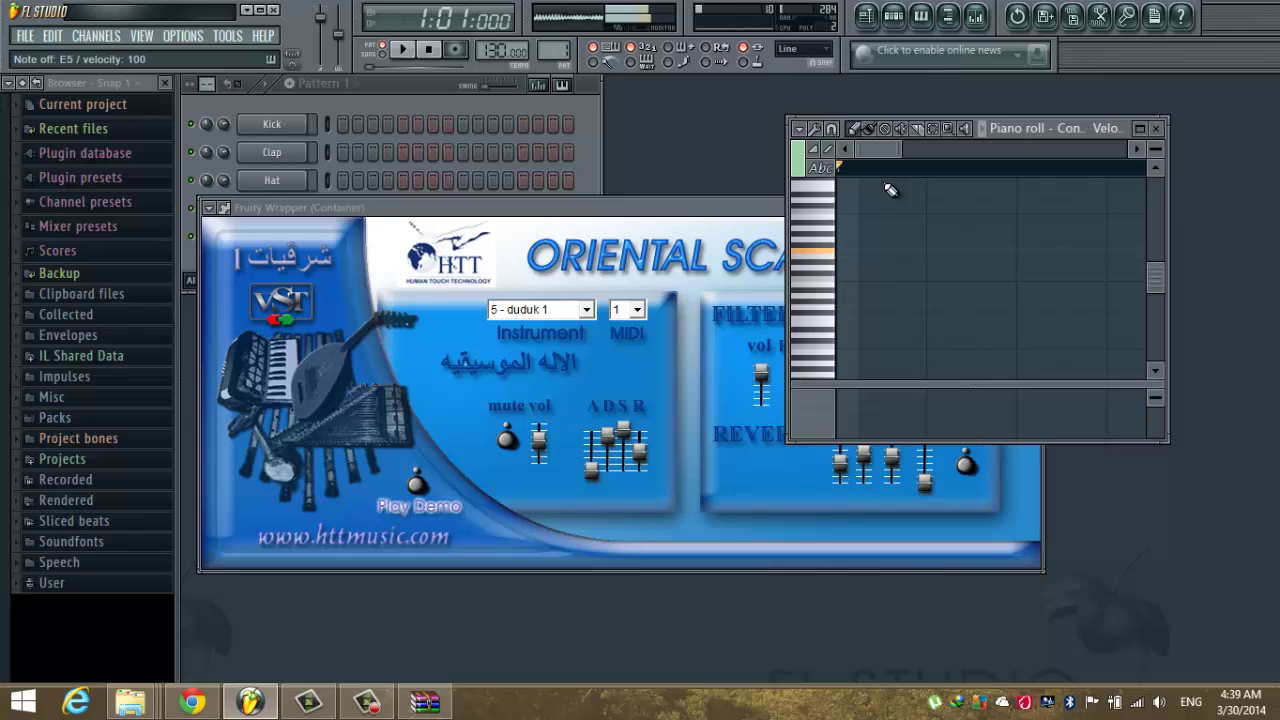
{"action": "key", "text": "c"}
{"action": "key", "text": "v"}
{"action": "key", "text": "b"}
{"action": "key", "text": "v"}
{"action": "key", "text": "v"}
{"action": "key", "text": "x"}
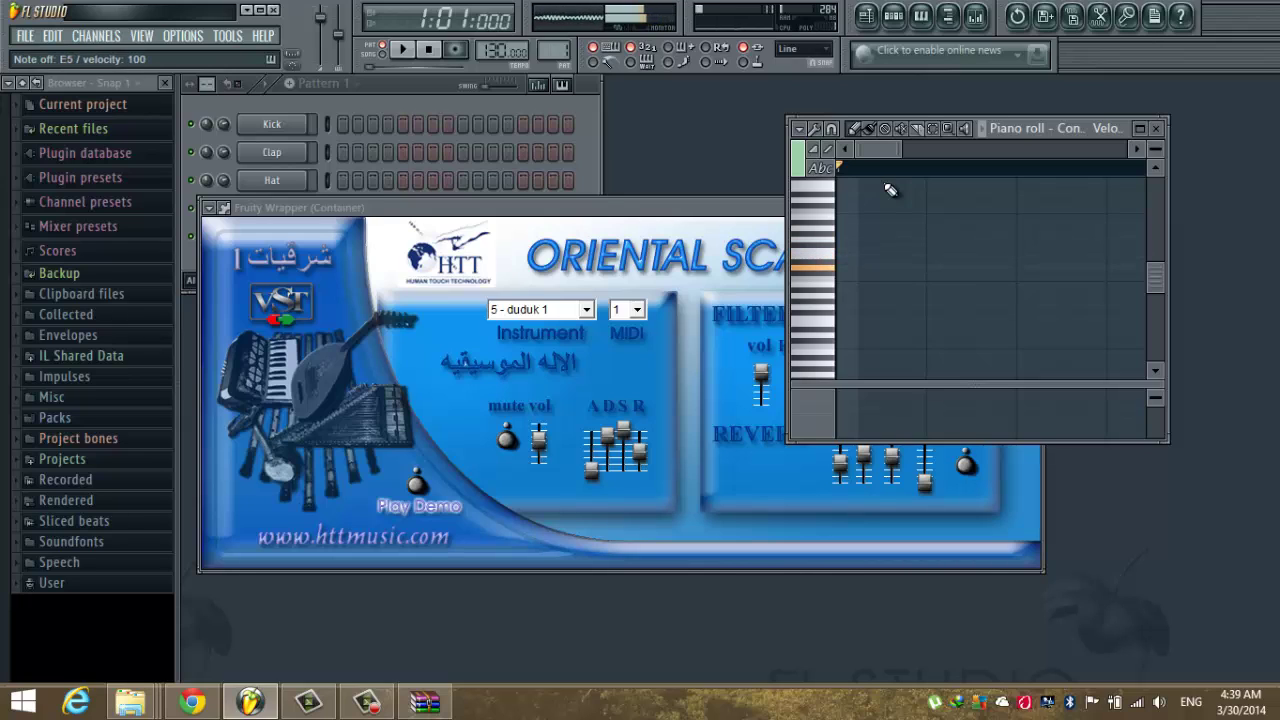
- Switch the plugin's instrument to 7 - KANOON 1 and play a live test melody alternating octaves, with notes from D4 up to A5
{"action": "left_click", "coordinate": [588, 310]}
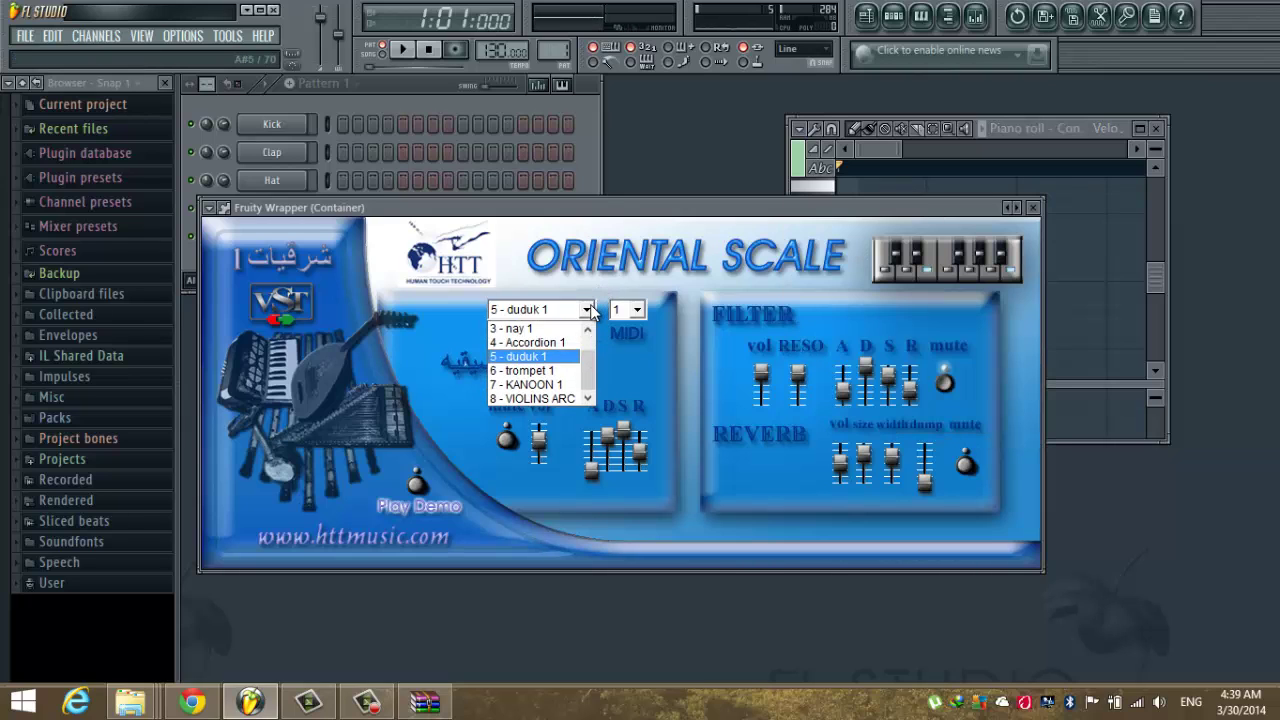
{"action": "left_click", "coordinate": [546, 386]}
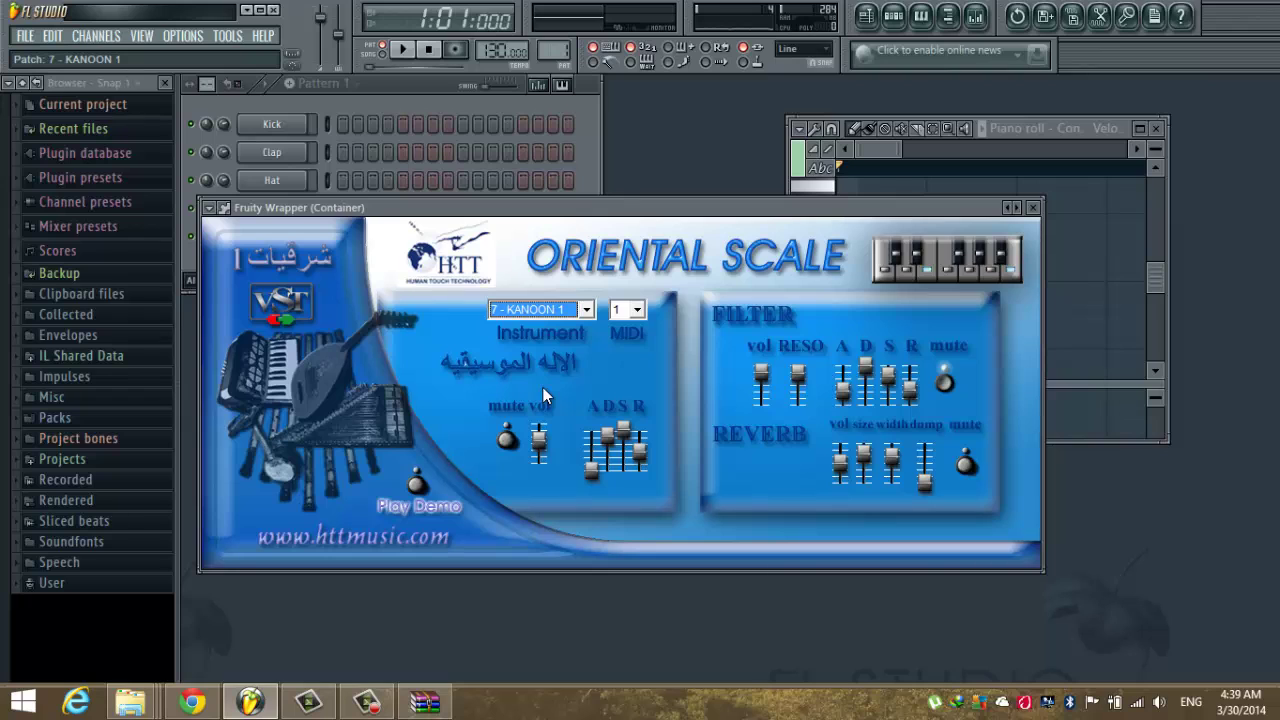
{"action": "left_click", "coordinate": [882, 148]}
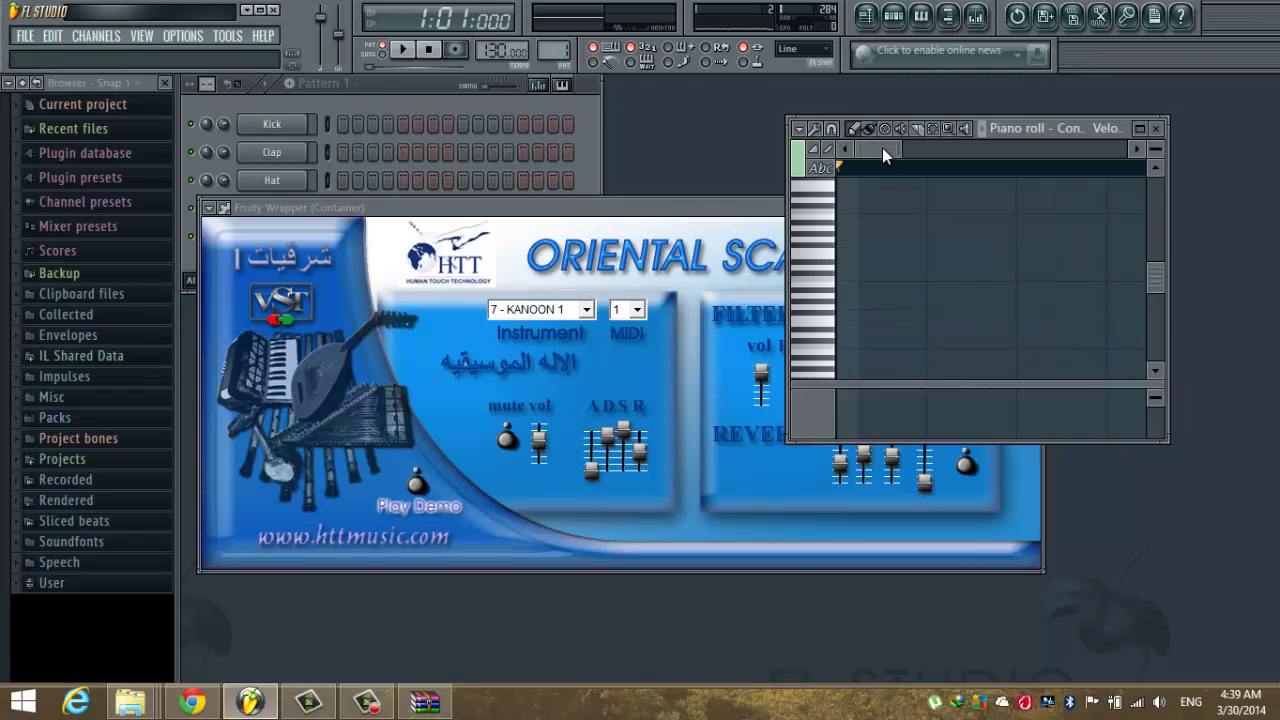
{"action": "key", "text": "x"}
{"action": "key", "text": "w"}
{"action": "key", "text": "x"}
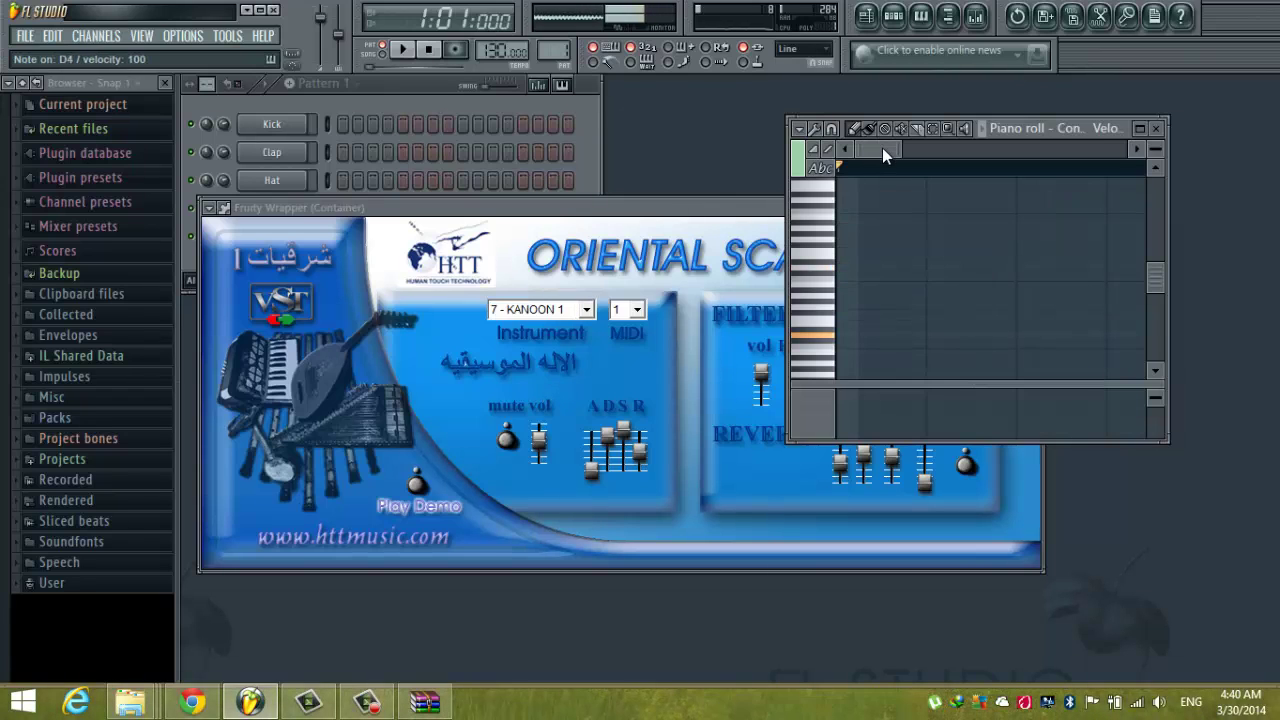
{"action": "key", "text": "e"}
{"action": "key", "text": "c"}
{"action": "key", "text": "e"}
{"action": "key", "text": "c"}
{"action": "key", "text": "e"}
{"action": "key", "text": "c"}
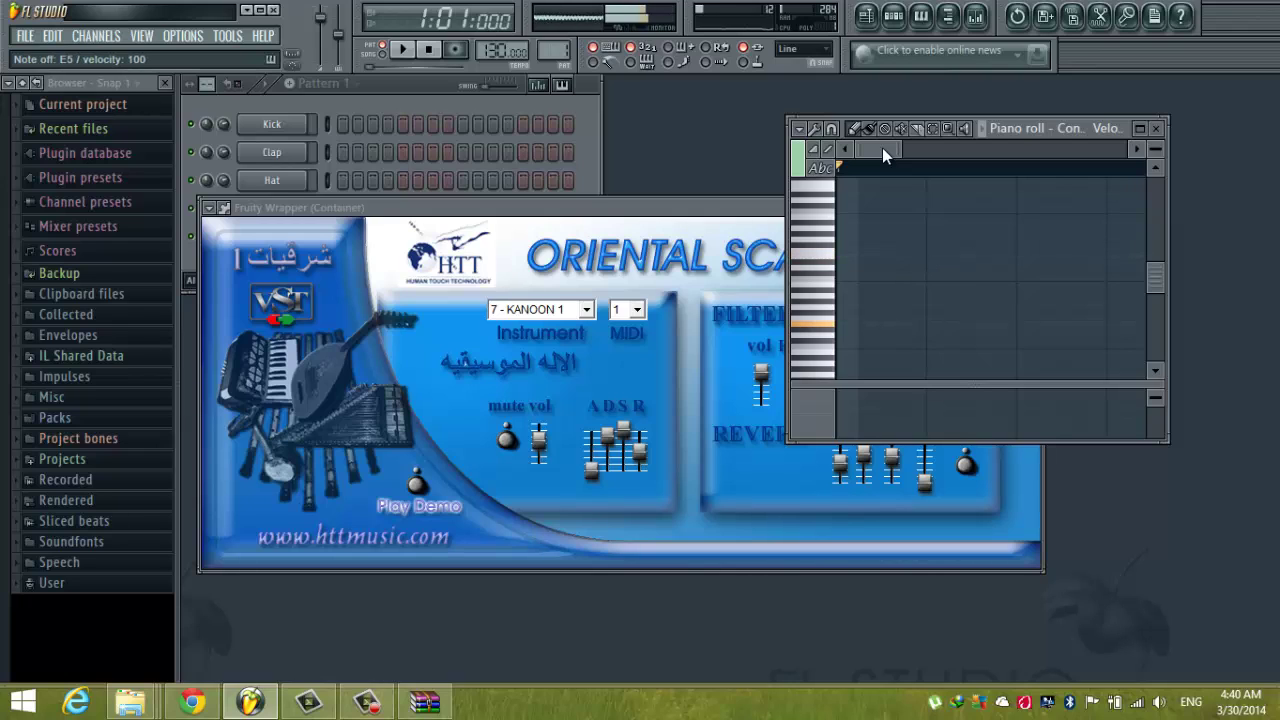
{"action": "key", "text": "e"}
{"action": "key", "text": "c"}
{"action": "key", "text": "e"}
{"action": "key", "text": "c"}
{"action": "key", "text": "e"}
{"action": "key", "text": "c"}
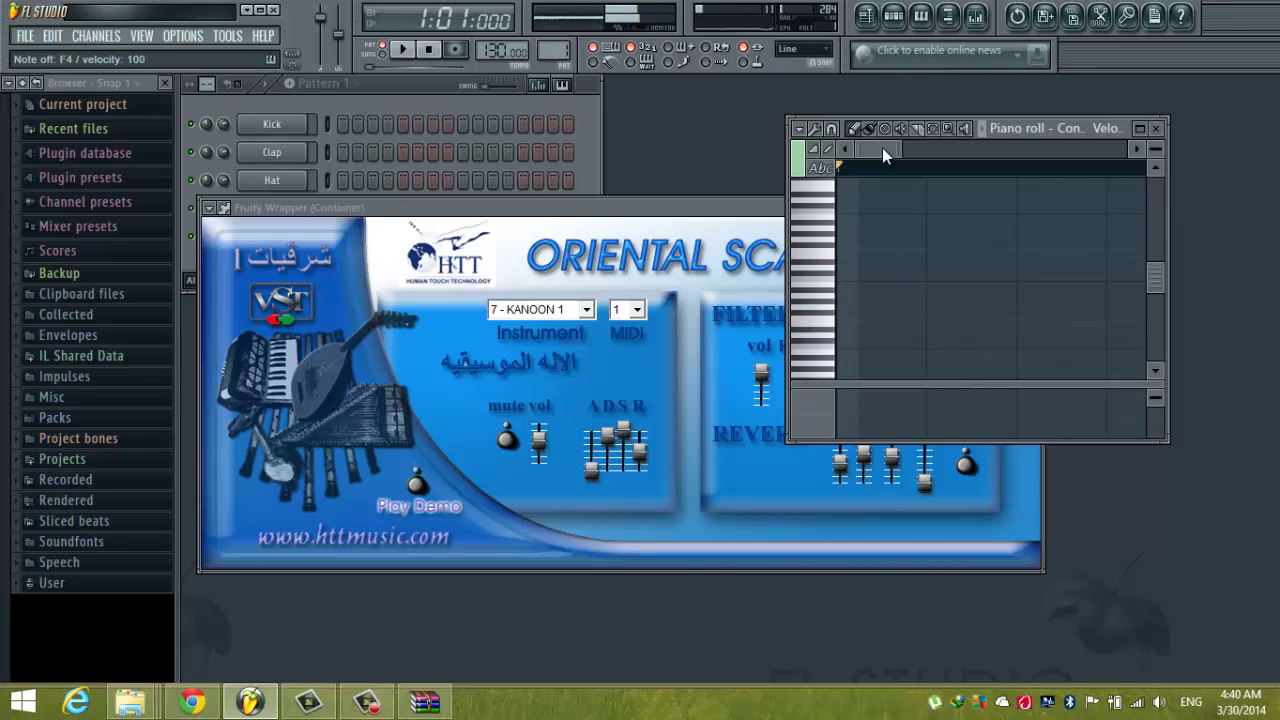
{"action": "key", "text": "e"}
{"action": "key", "text": "c"}
{"action": "key", "text": "e"}
{"action": "key", "text": "e"}
{"action": "key", "text": "c"}
{"action": "key", "text": "w"}
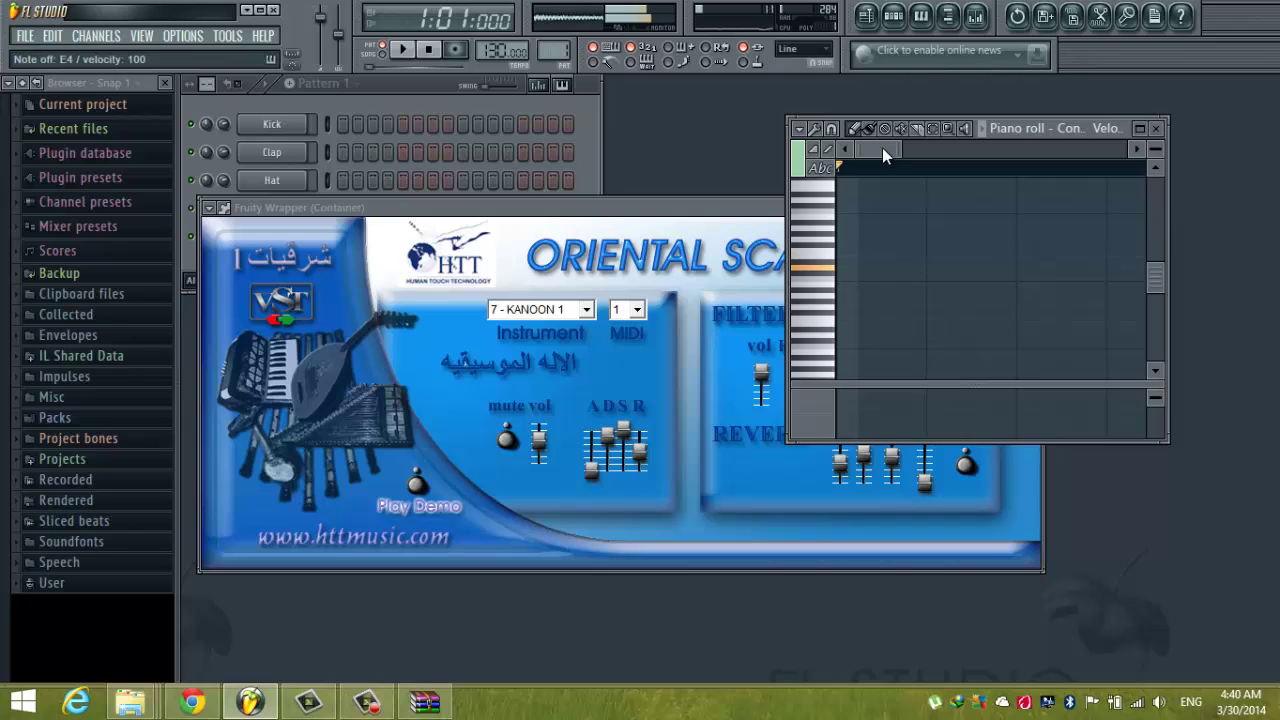
{"action": "key", "text": "x"}
{"action": "key", "text": "w"}
{"action": "key", "text": "x"}
{"action": "key", "text": "w"}
{"action": "key", "text": "x"}
{"action": "key", "text": "w"}
{"action": "key", "text": "x"}
{"action": "key", "text": "w"}
{"action": "key", "text": "c"}
{"action": "key", "text": "e"}
{"action": "key", "text": "v"}
{"action": "key", "text": "r"}
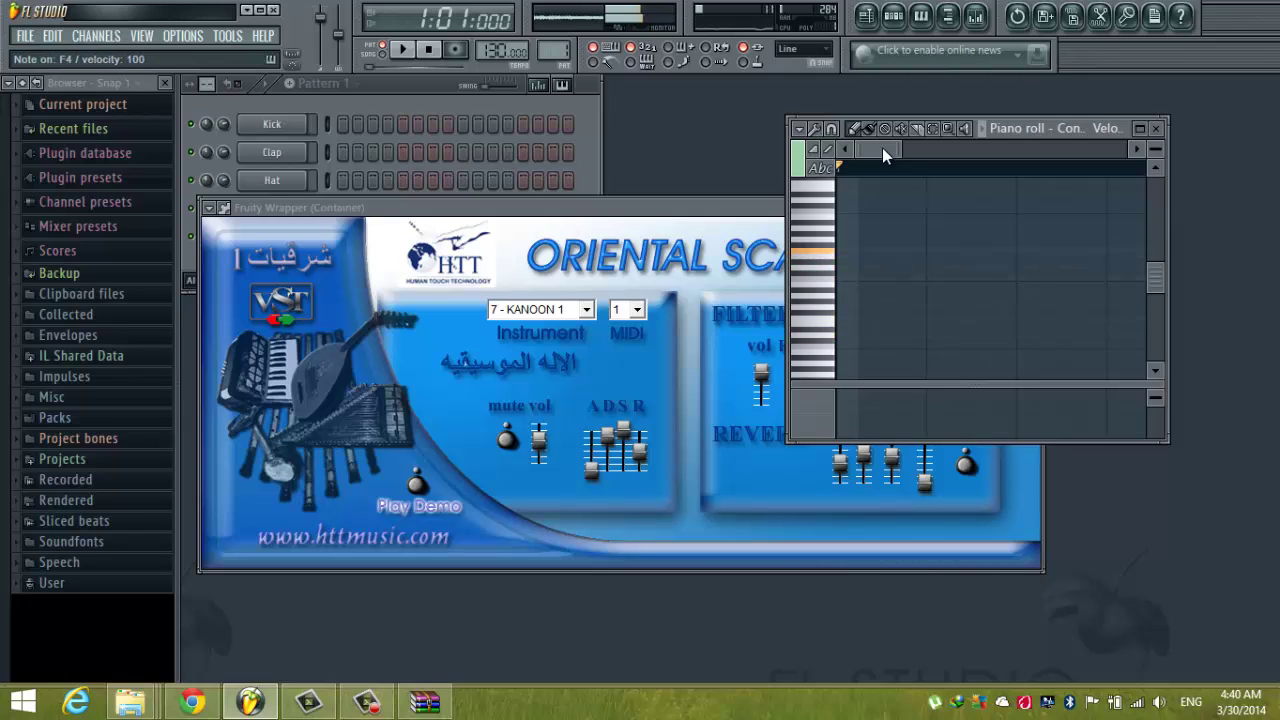
{"action": "key", "text": "v"}
{"action": "key", "text": "t"}
{"action": "key", "text": "b"}
{"action": "key", "text": "y"}
{"action": "key", "text": "n"}
{"action": "key", "text": "y"}
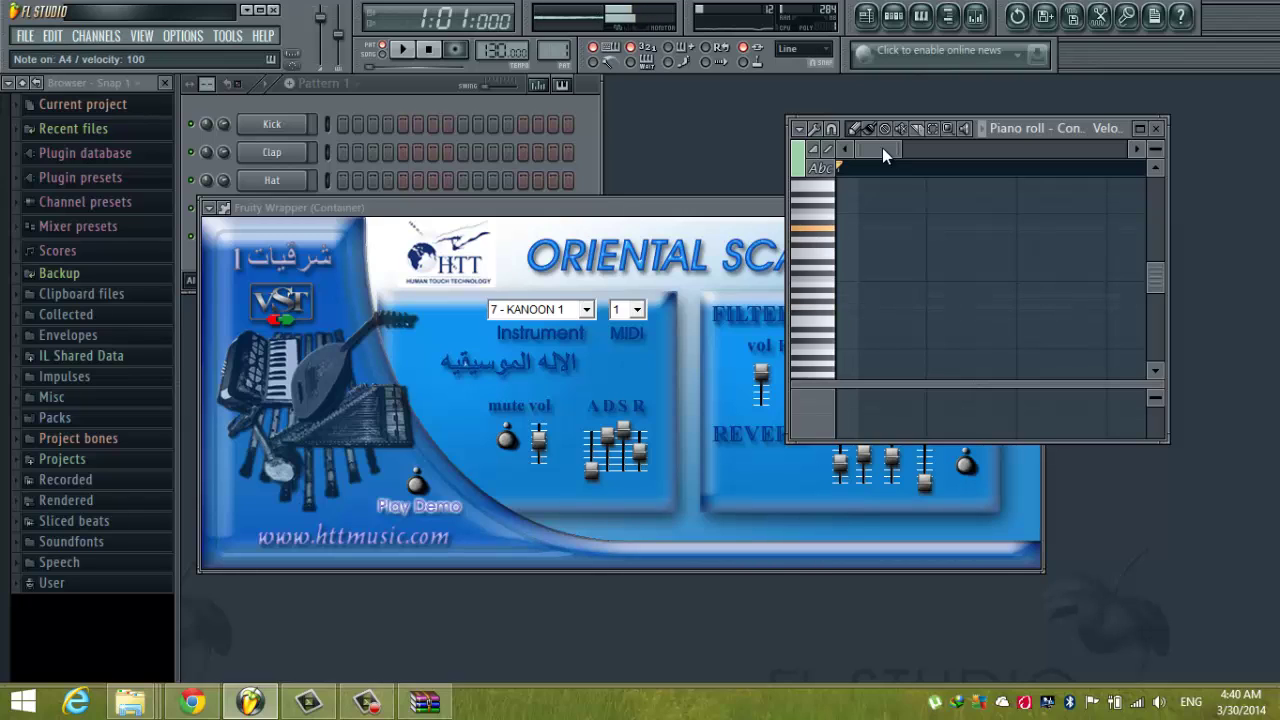
{"action": "key", "text": "n"}
{"action": "key", "text": "y"}
{"action": "key", "text": "n"}
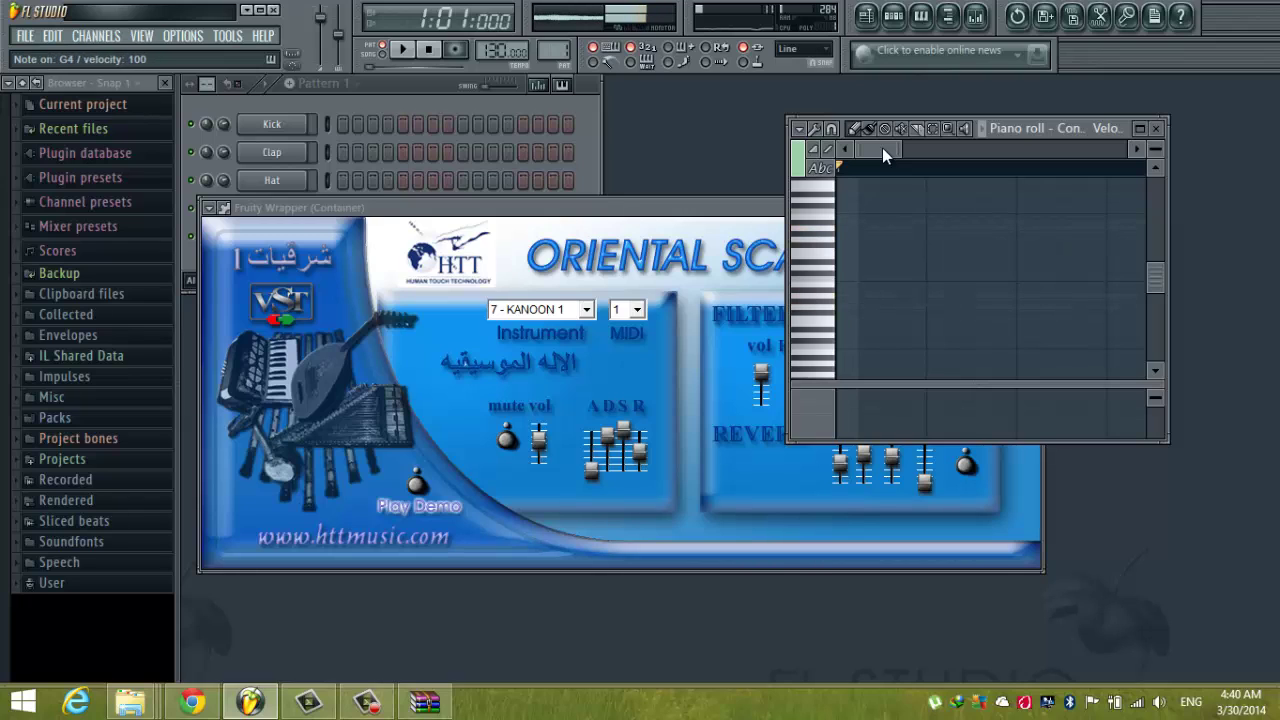
{"action": "key", "text": "t"}
{"action": "key", "text": "c"}
{"action": "key", "text": "e"}
{"action": "key", "text": "w"}
{"action": "key", "text": "q"}
{"action": "key", "text": "x"}
{"action": "key", "text": "w"}
{"action": "key", "text": "x"}
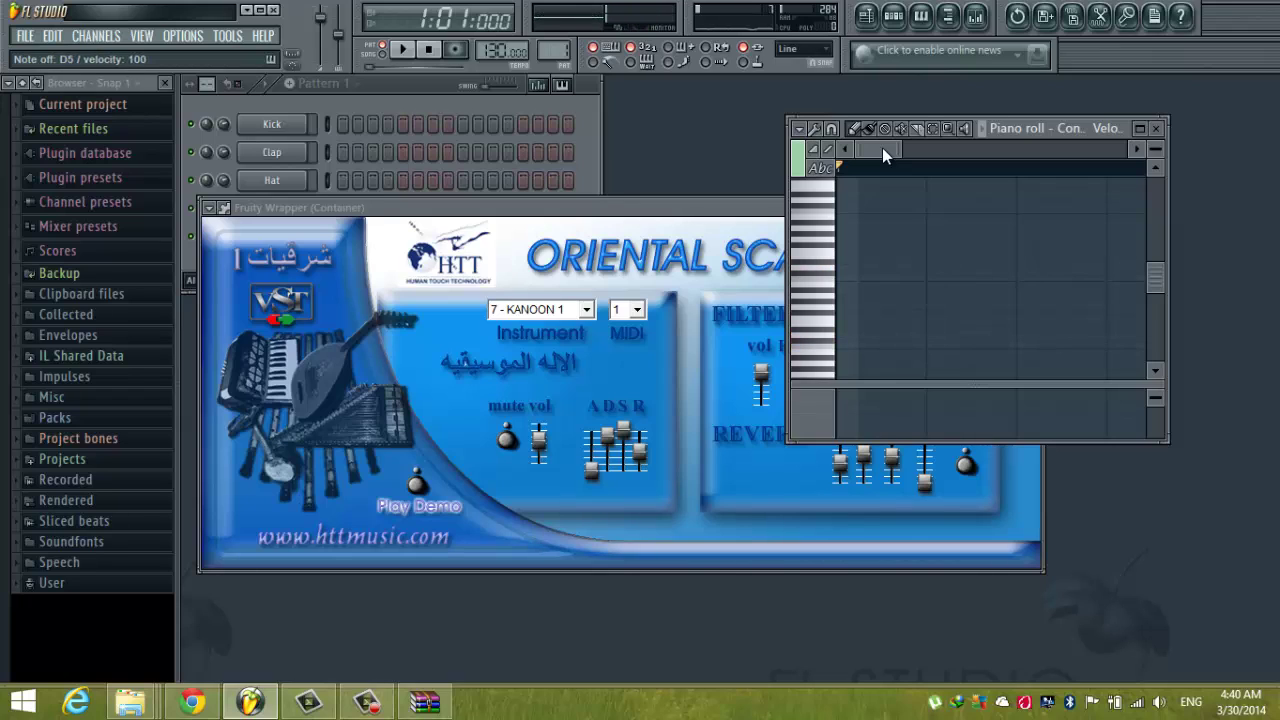